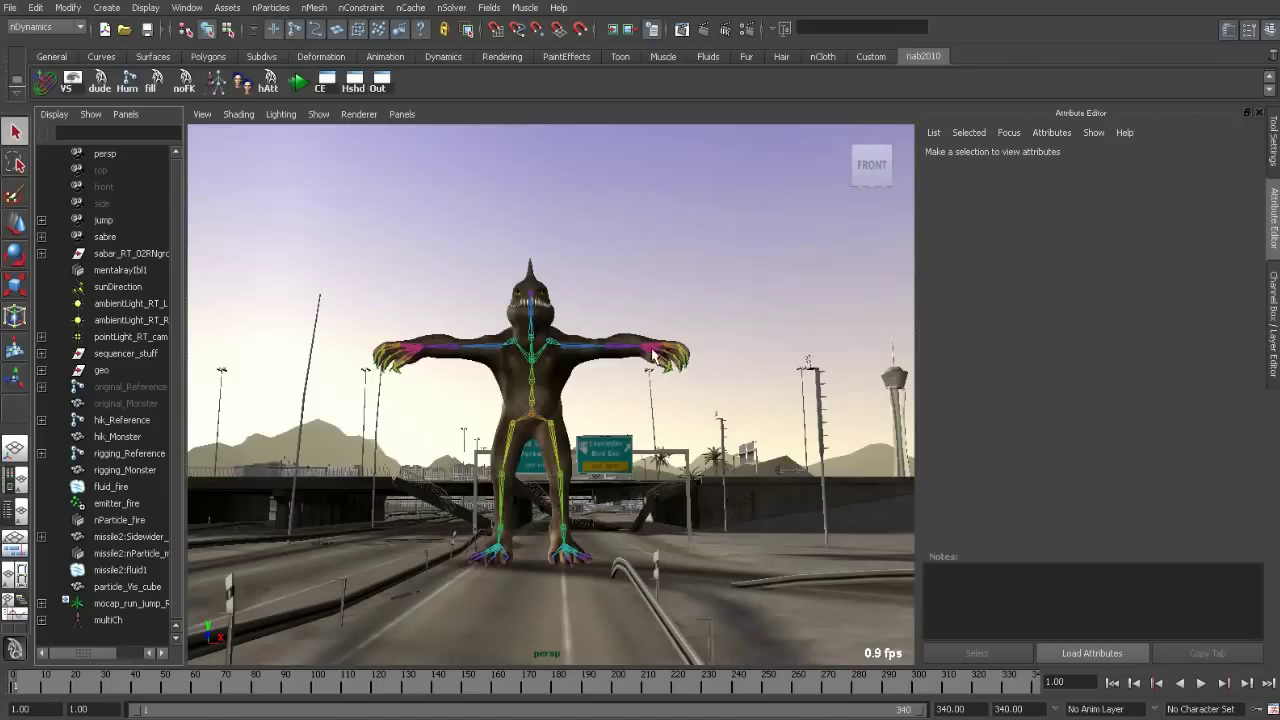
Switch the viewport to the missile camera and play the missile animation, stopping at frame 51.
key("space")
left_click_drag(700, 263, 880, 318)
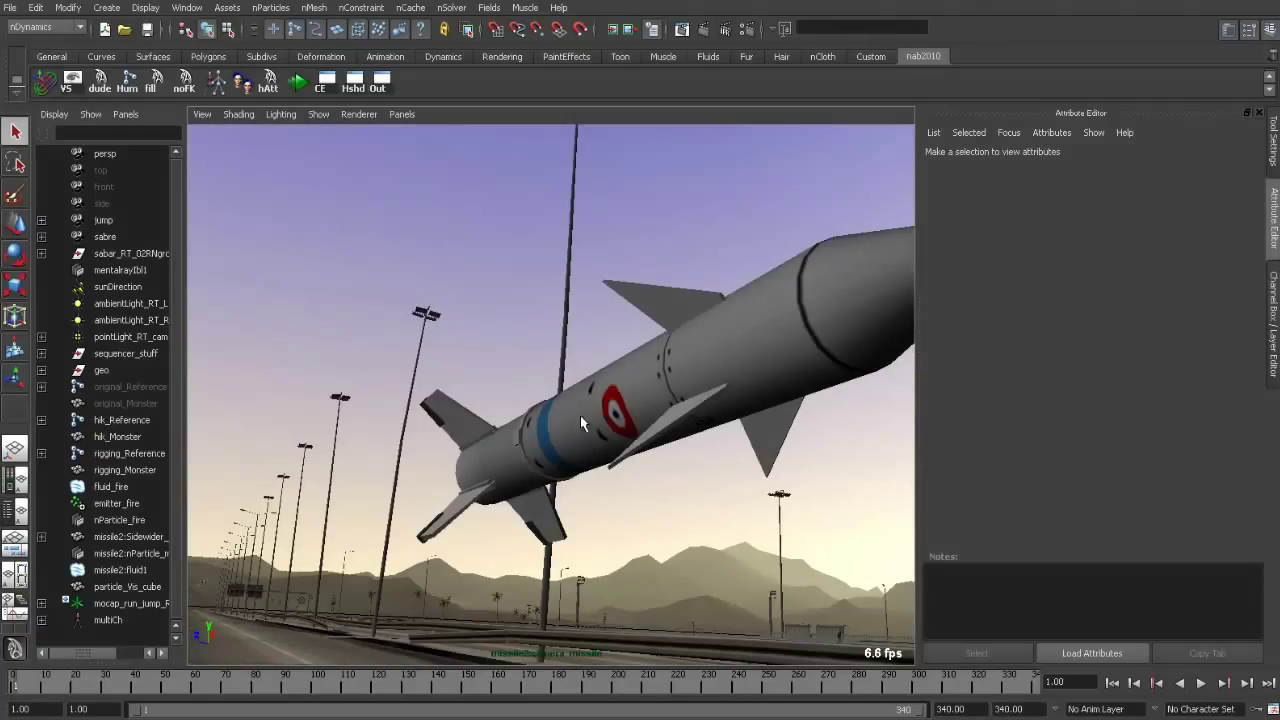
left_click(1197, 683)
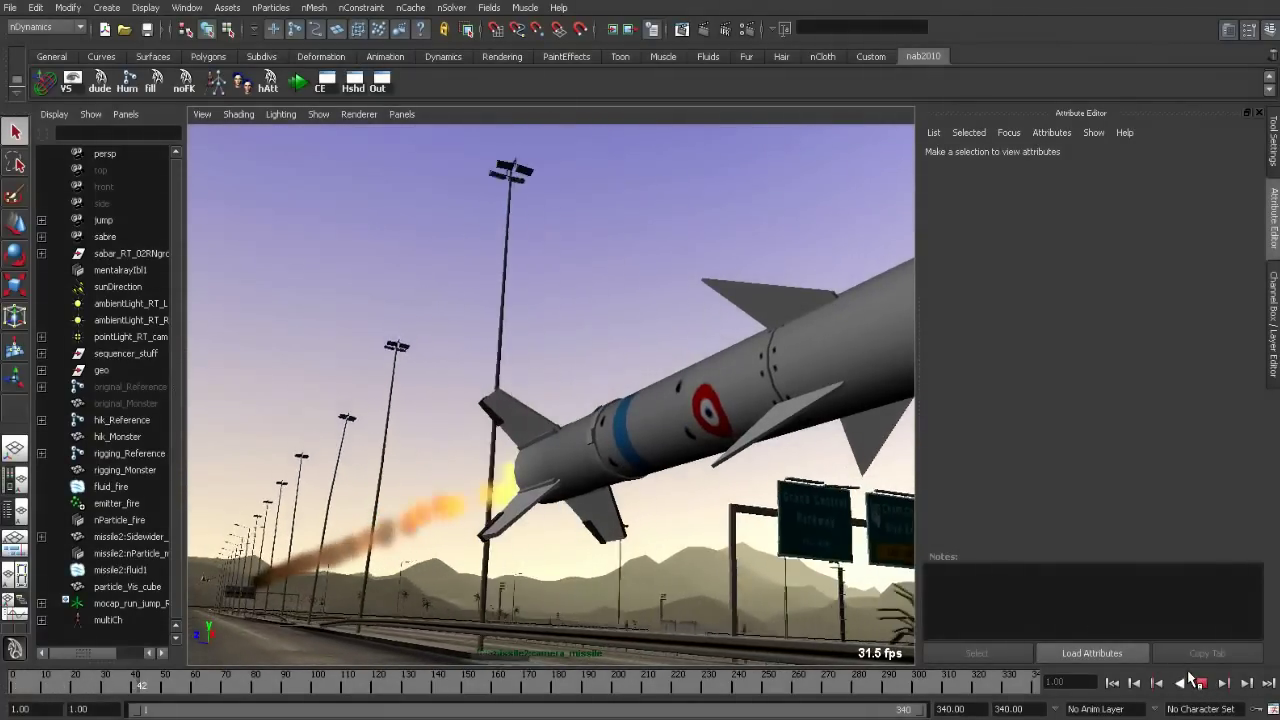
left_click(1180, 683)
left_click(1180, 683)
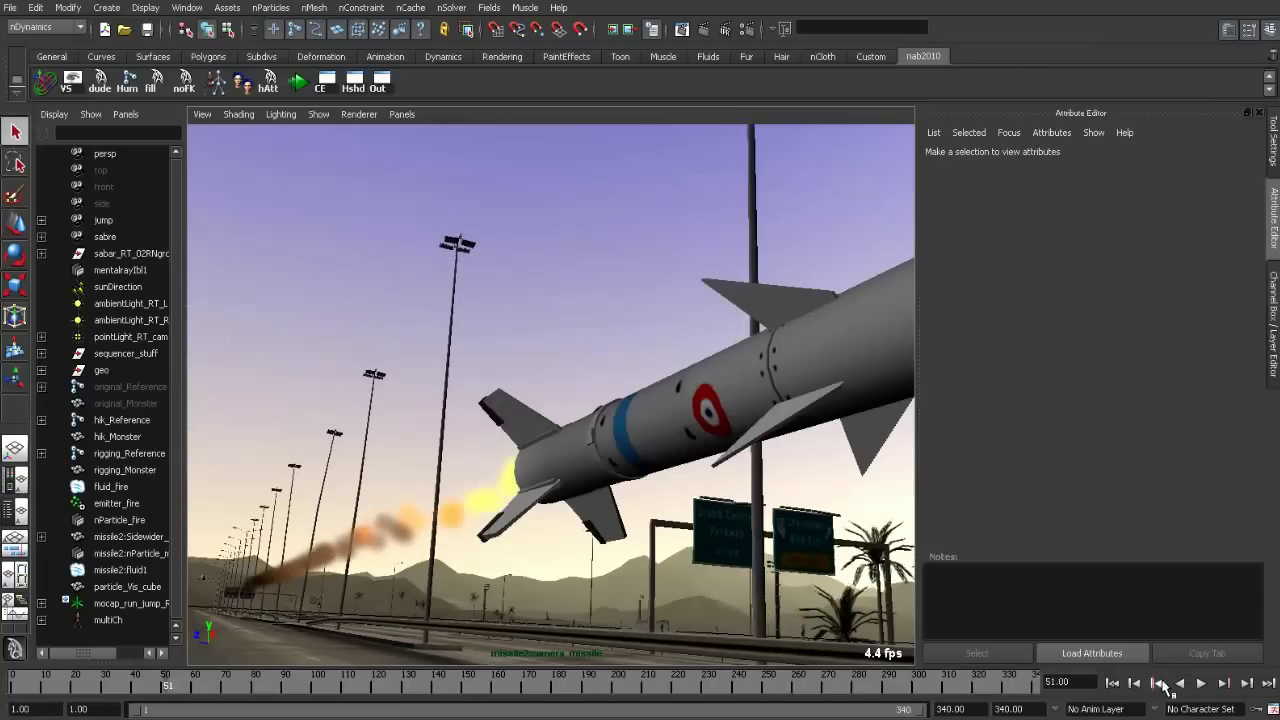
Select the missile's nParticle trail and examine its per-particle, emission, shading, opacity scale, color and incandescence attributes.
left_click(476, 508)
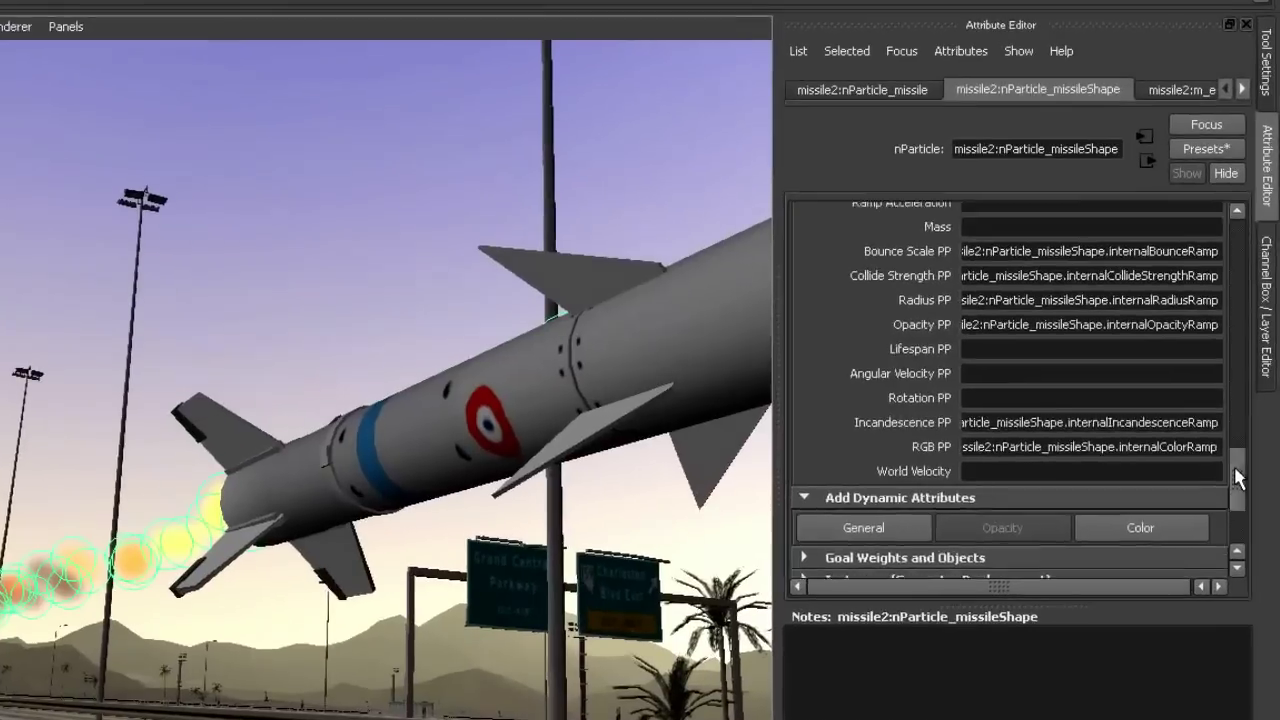
left_click_drag(1234, 466, 1217, 391)
left_click(794, 470)
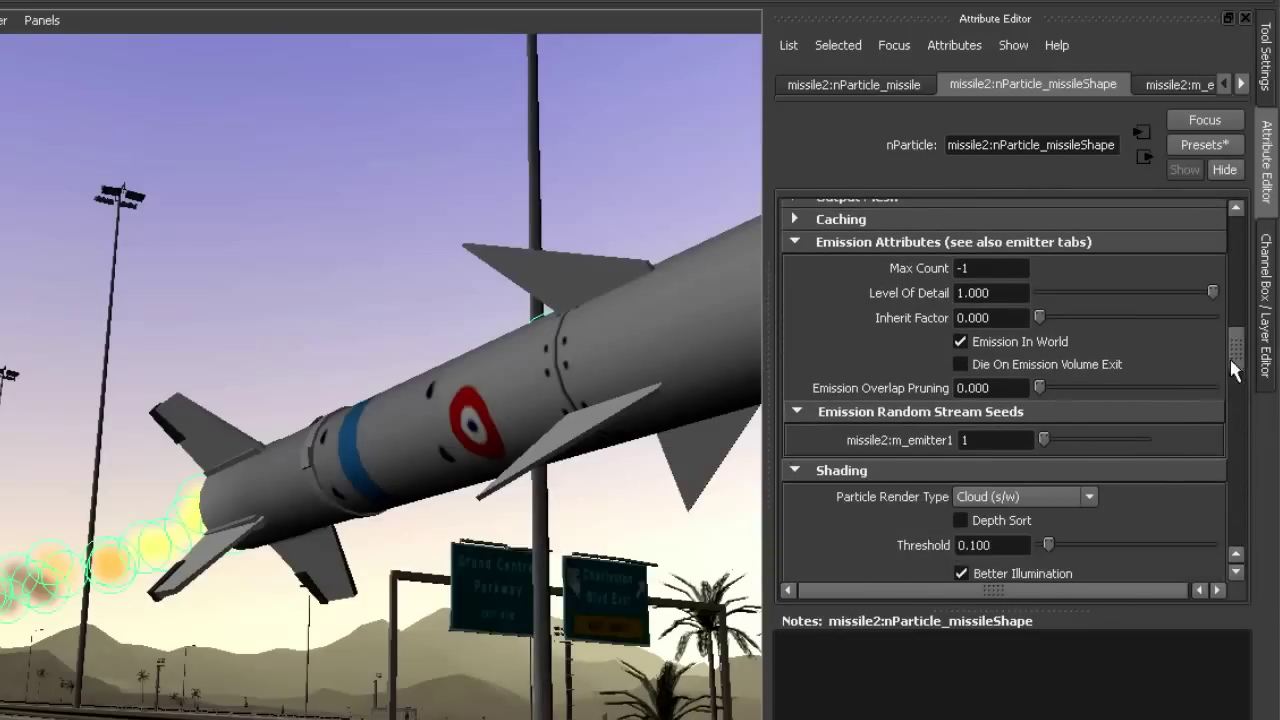
left_click_drag(1236, 349, 1234, 397)
scroll(1216, 407, "down", 3)
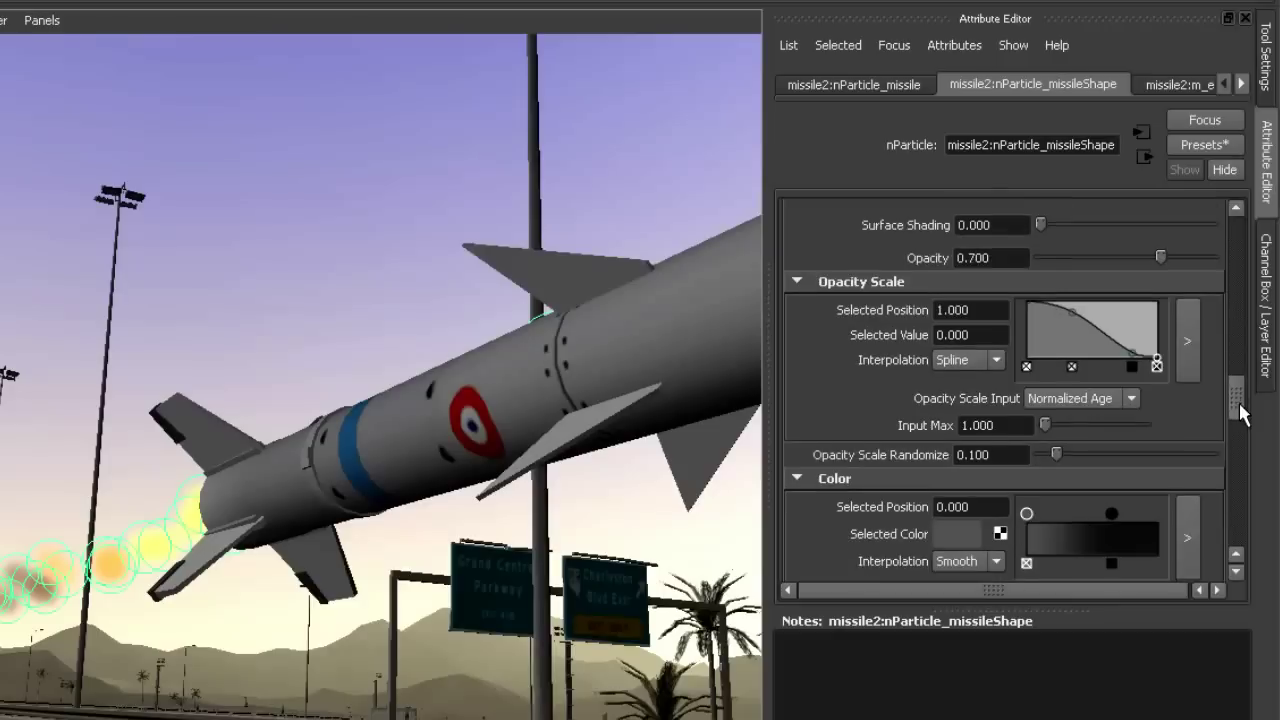
scroll(1239, 420, "down", 6)
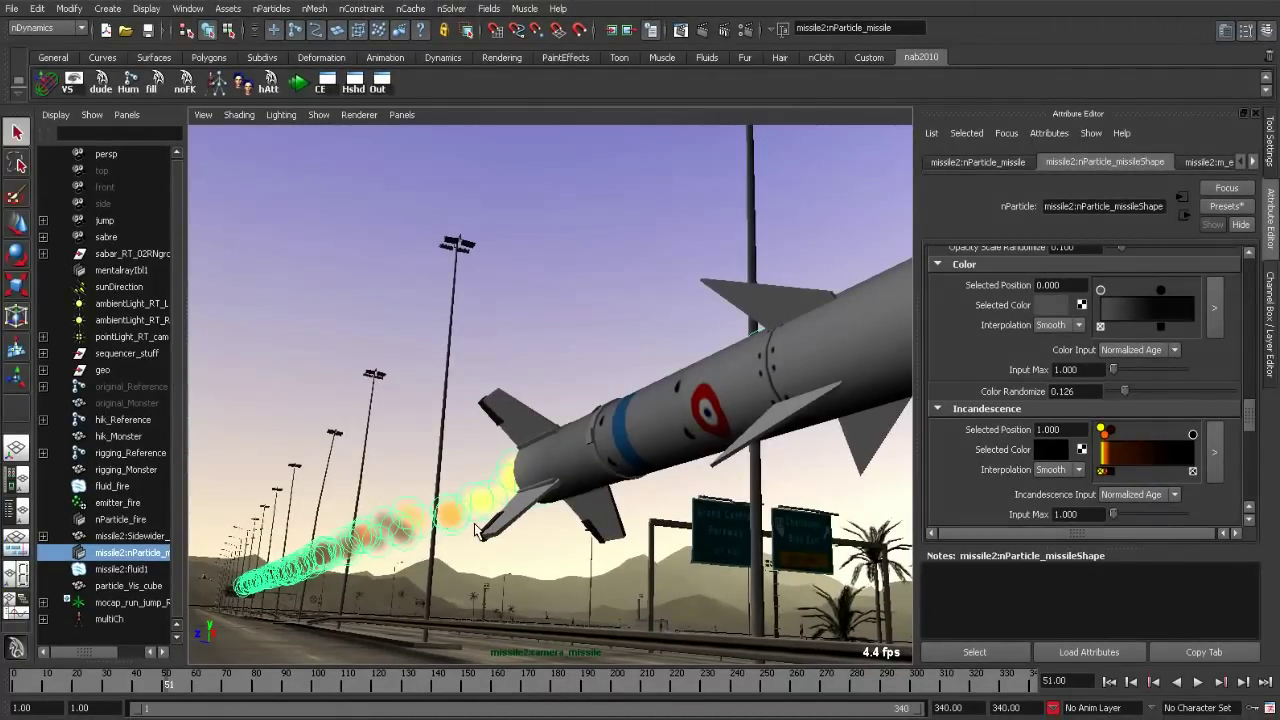
Select missile2:fluid1 and examine its texture, lighting, opacity, color and incandescence settings, following the Selected Color connection to its source node.
left_click(108, 569)
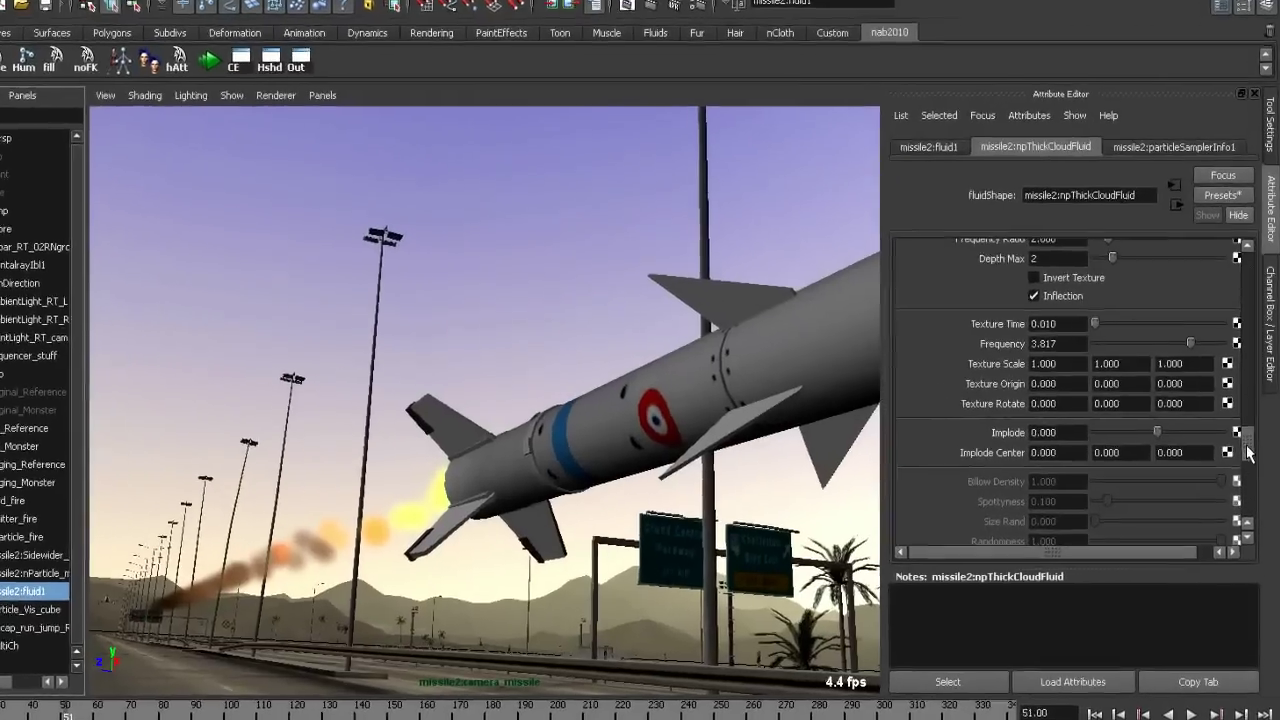
left_click_drag(1247, 445, 1242, 468)
scroll(1230, 508, "down", 4)
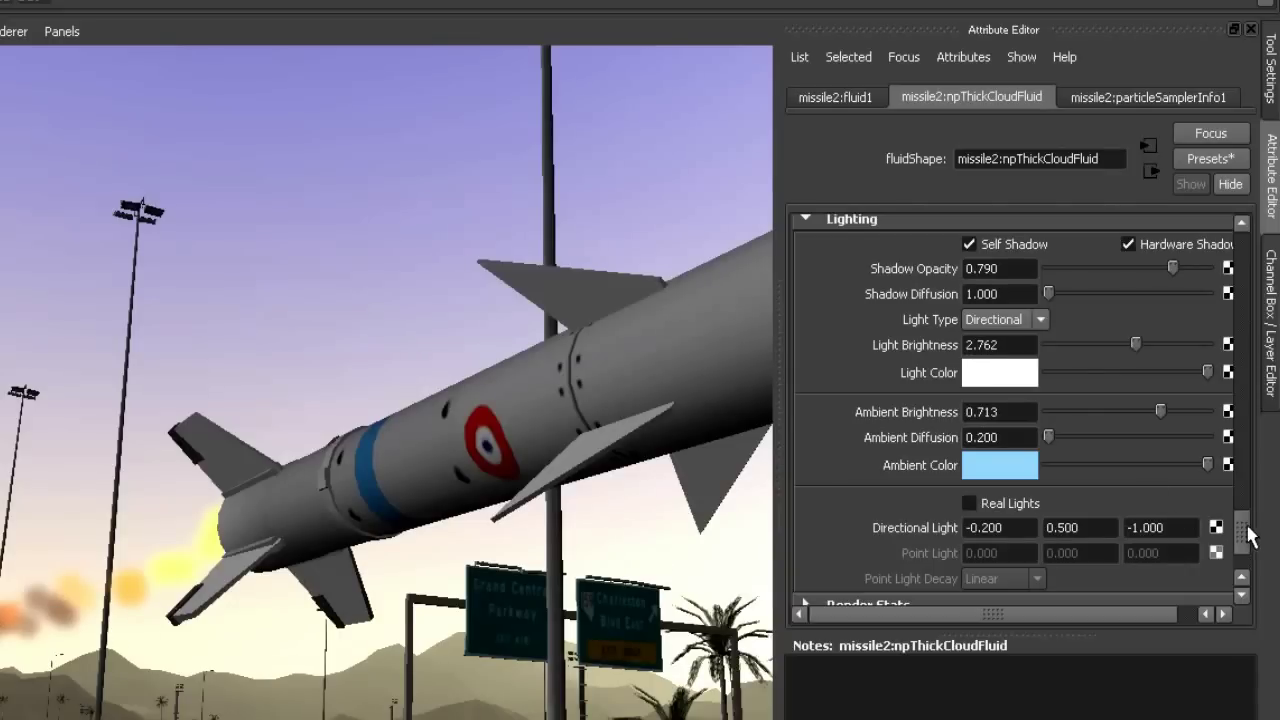
left_click_drag(1241, 528, 1229, 402)
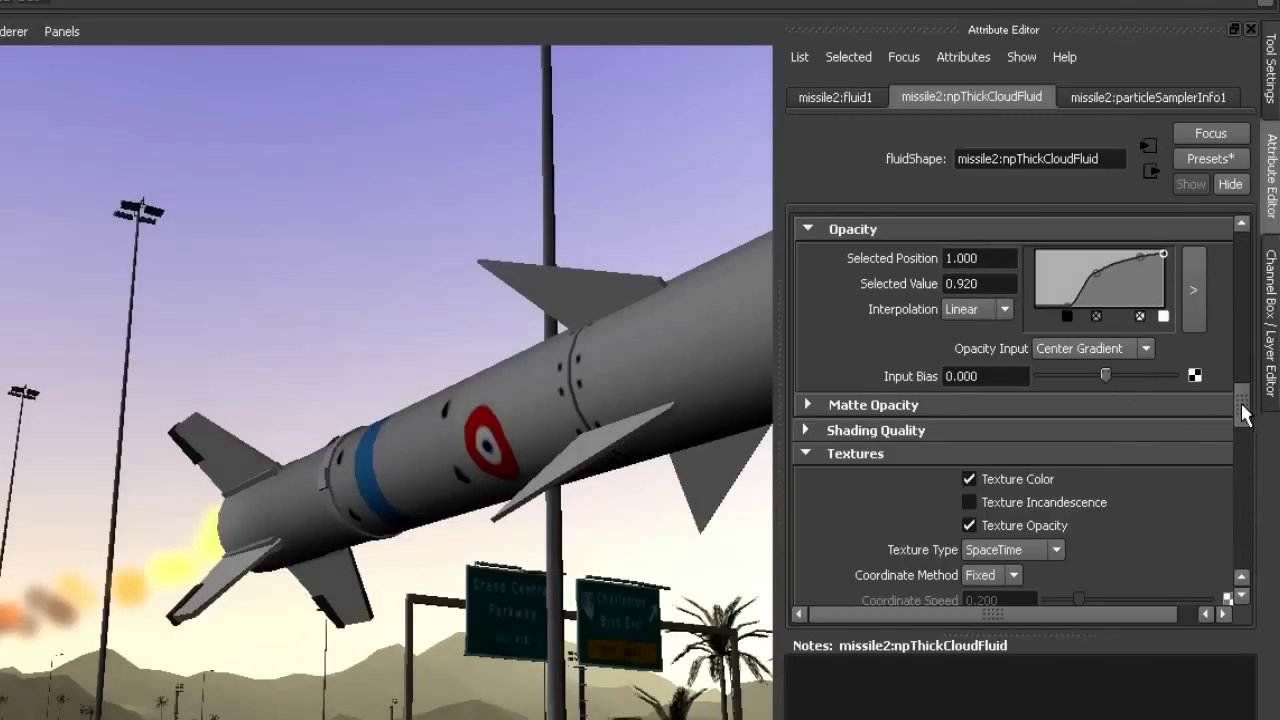
scroll(1240, 405, "up", 2)
scroll(1240, 405, "up", 5)
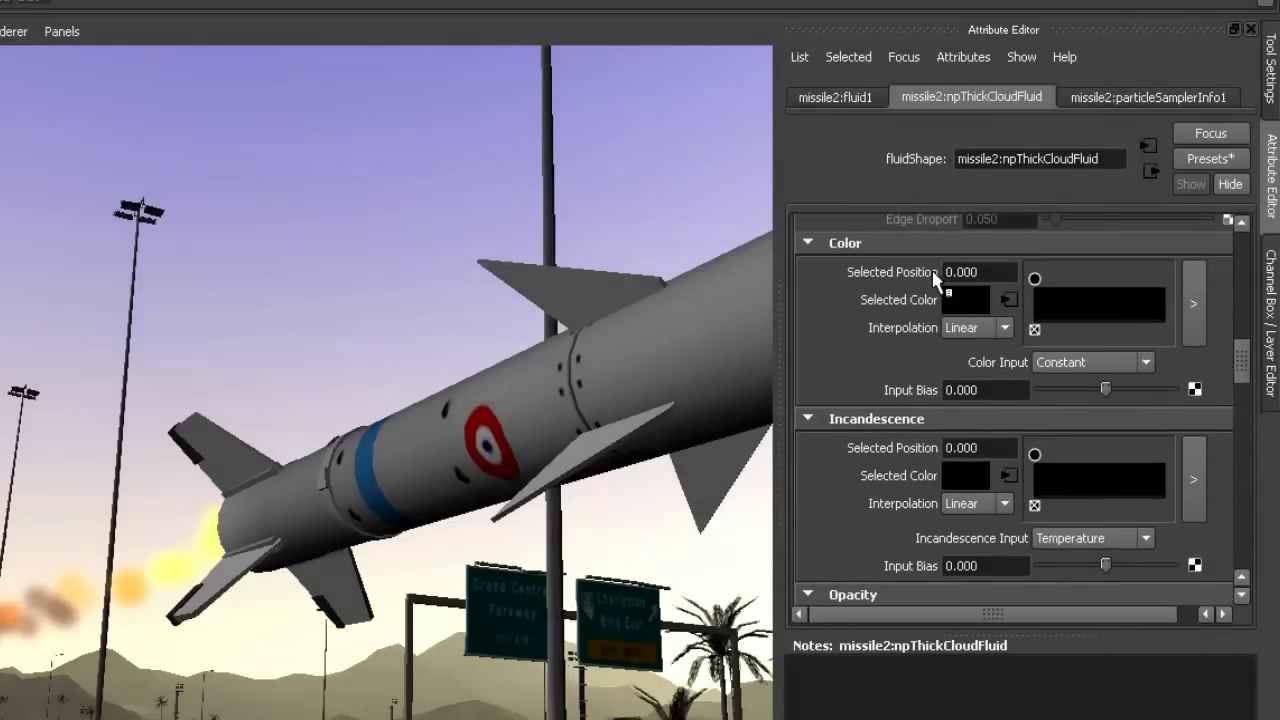
left_click(1008, 299)
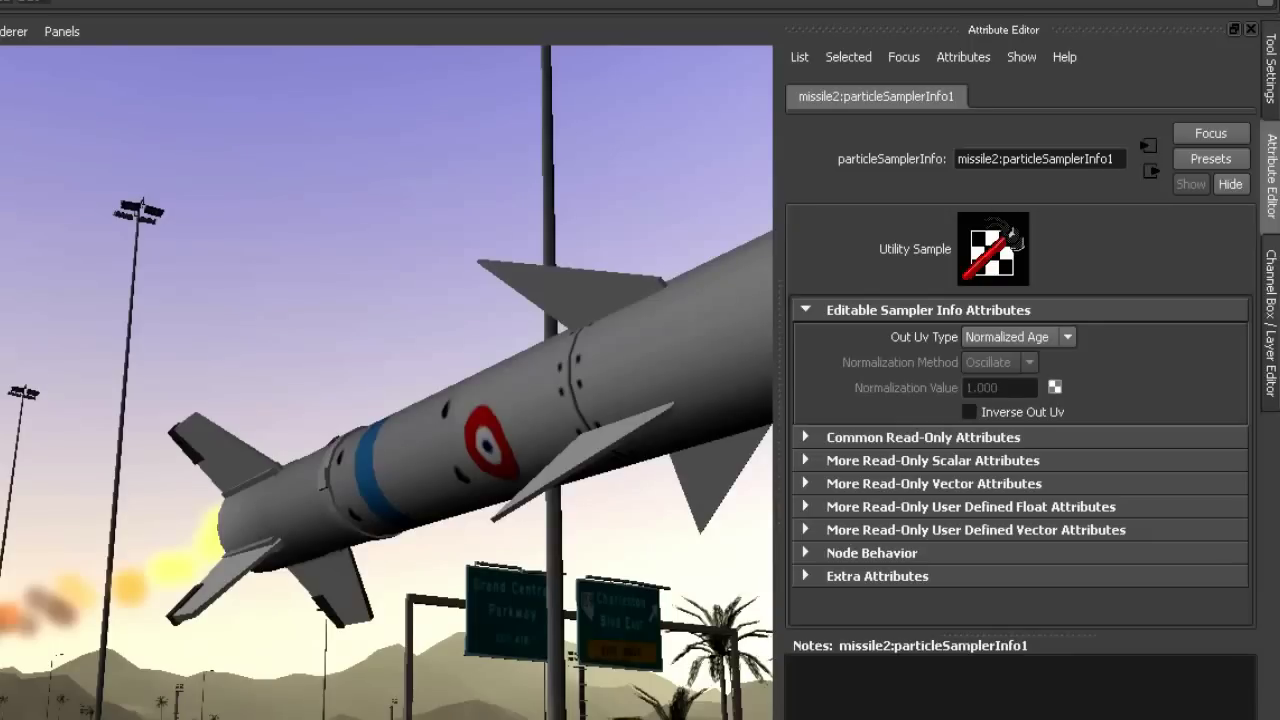
Reframe the missile's smoke trail and render the frame with mental ray to check the result.
left_click(1270, 320)
left_click(1054, 577)
left_click_drag(520, 450, 568, 406)
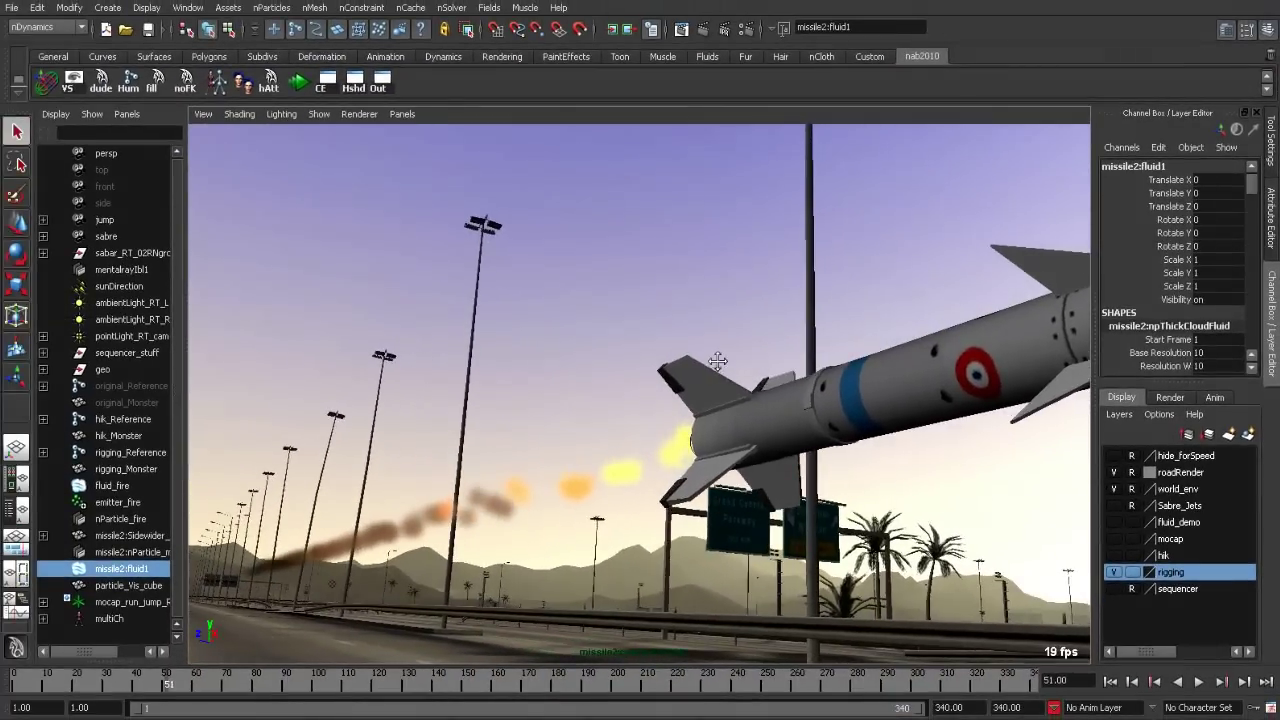
left_click(701, 30)
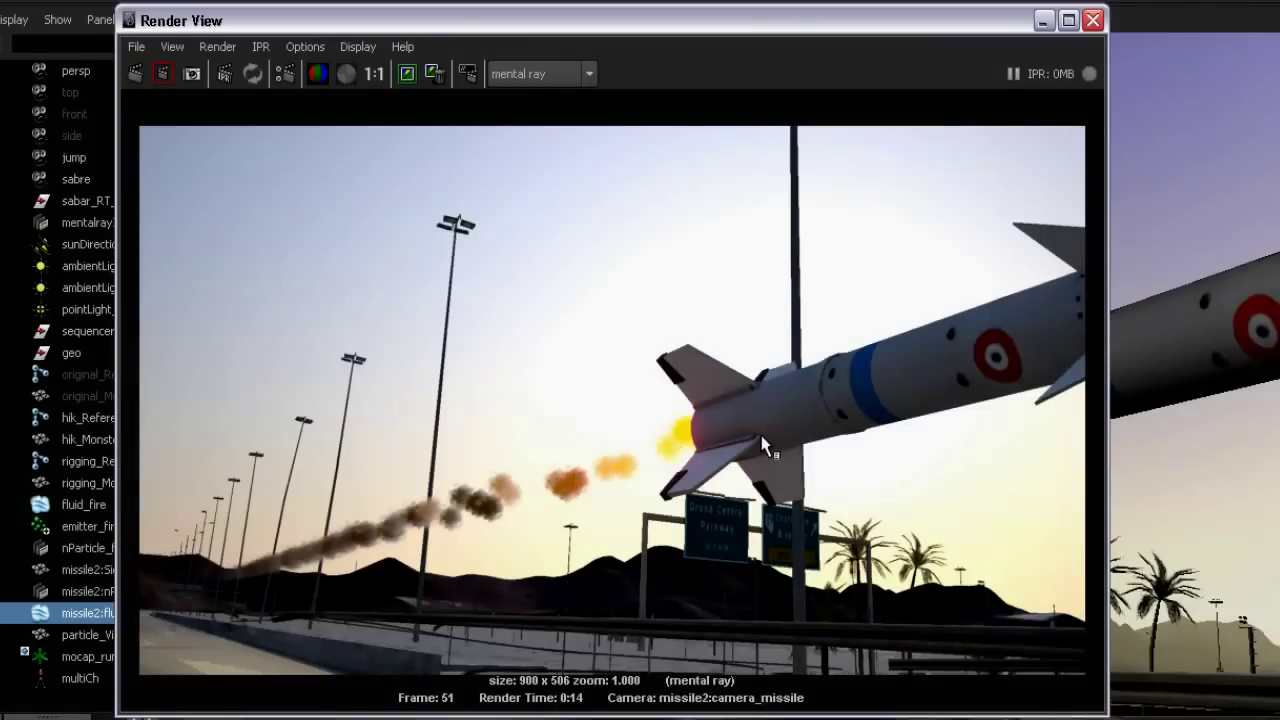
left_click(1093, 19)
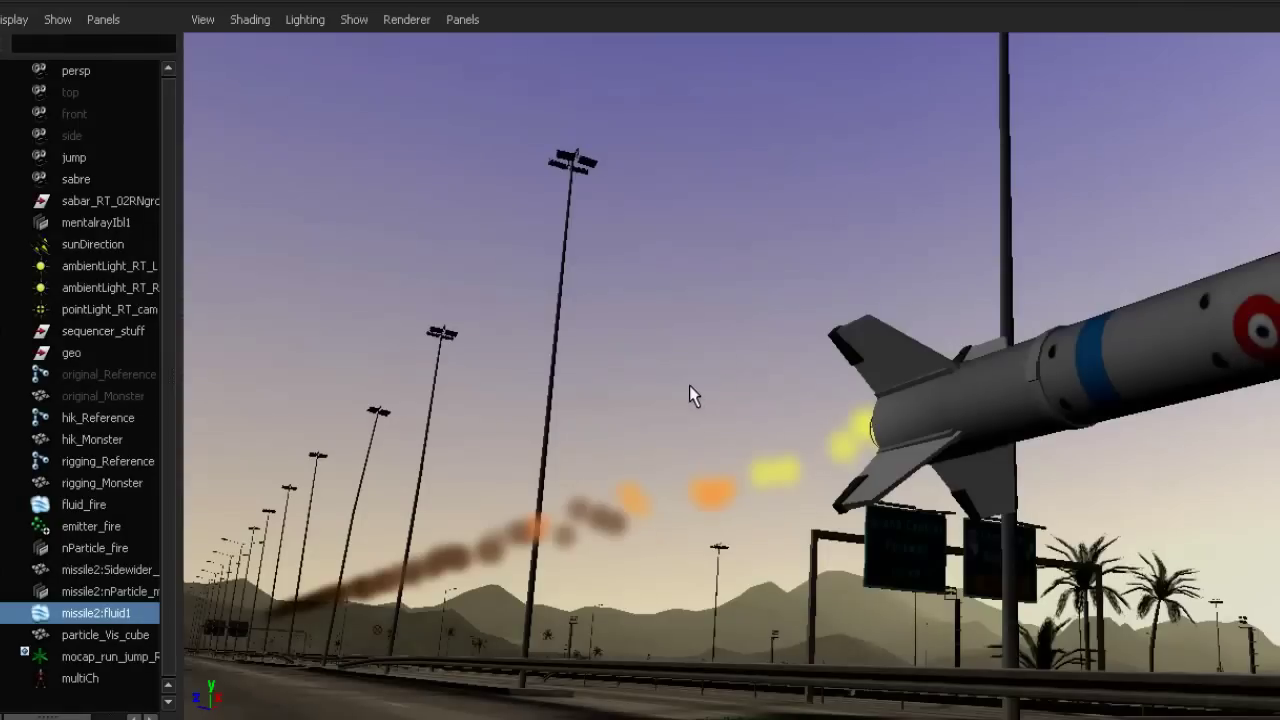
Move closer to the missile's tail and play the trail simulation from the start, stopping at frame 20.
middle_click_drag(684, 383, 903, 350, "alt")
key("alt+v")
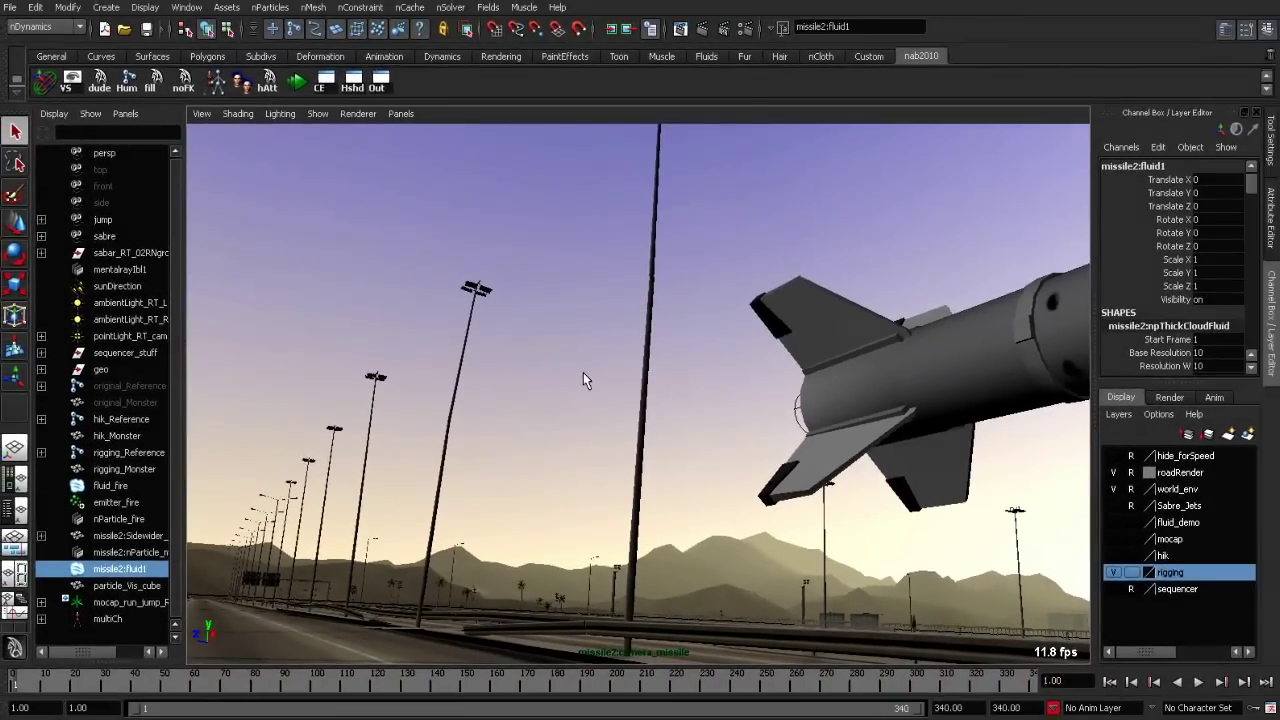
left_click(1198, 681)
left_click(1198, 681)
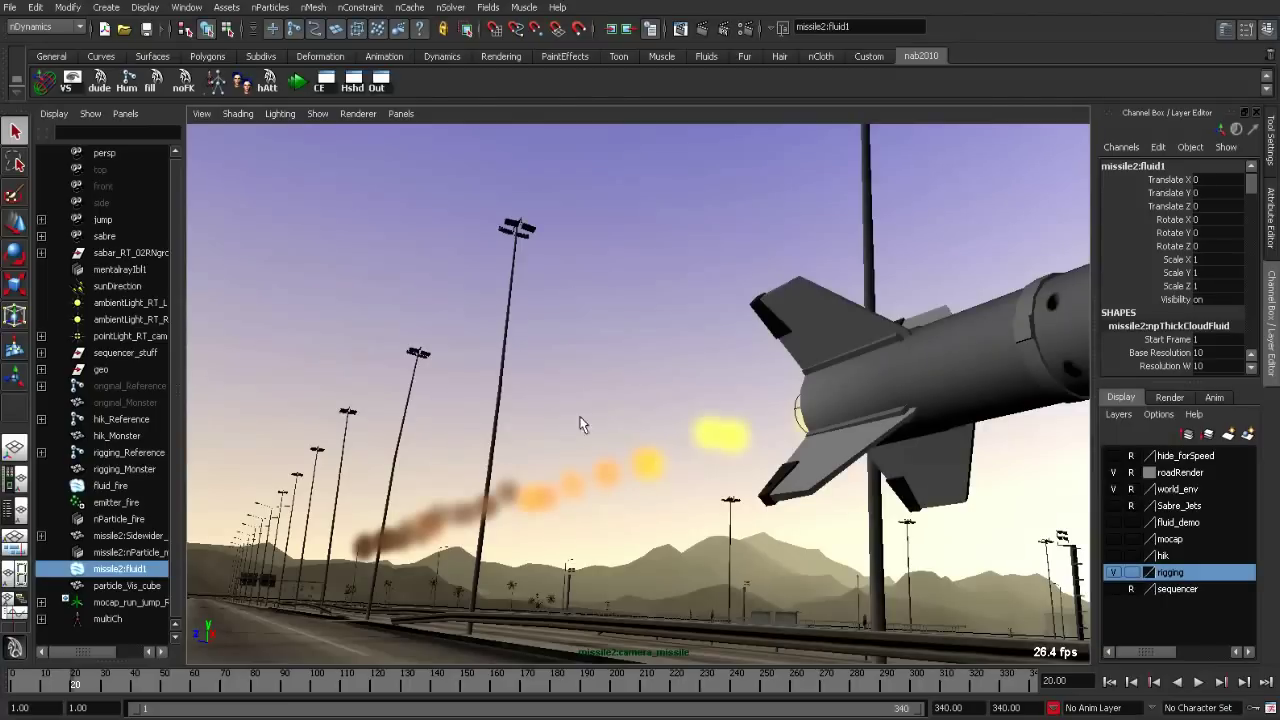
Select particle_Vis_cube together with the missile nParticle object and open the Particle Instancer options.
left_click(132, 585)
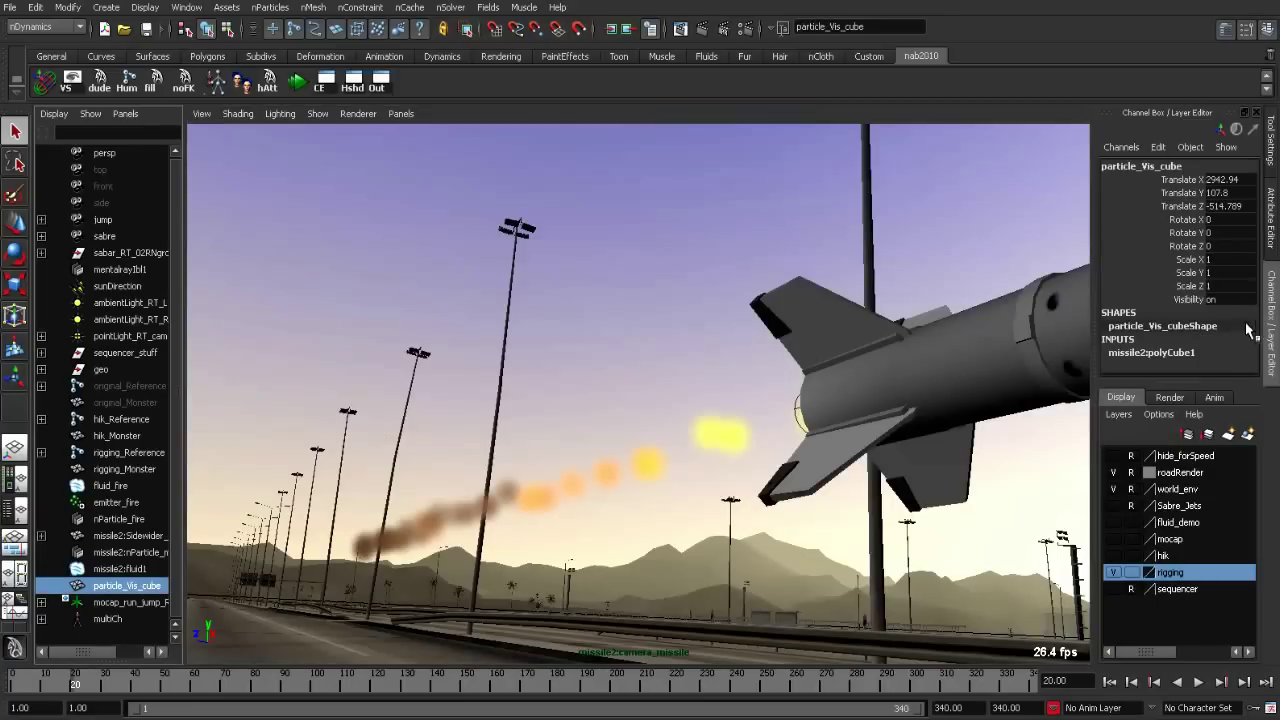
left_click(1271, 218)
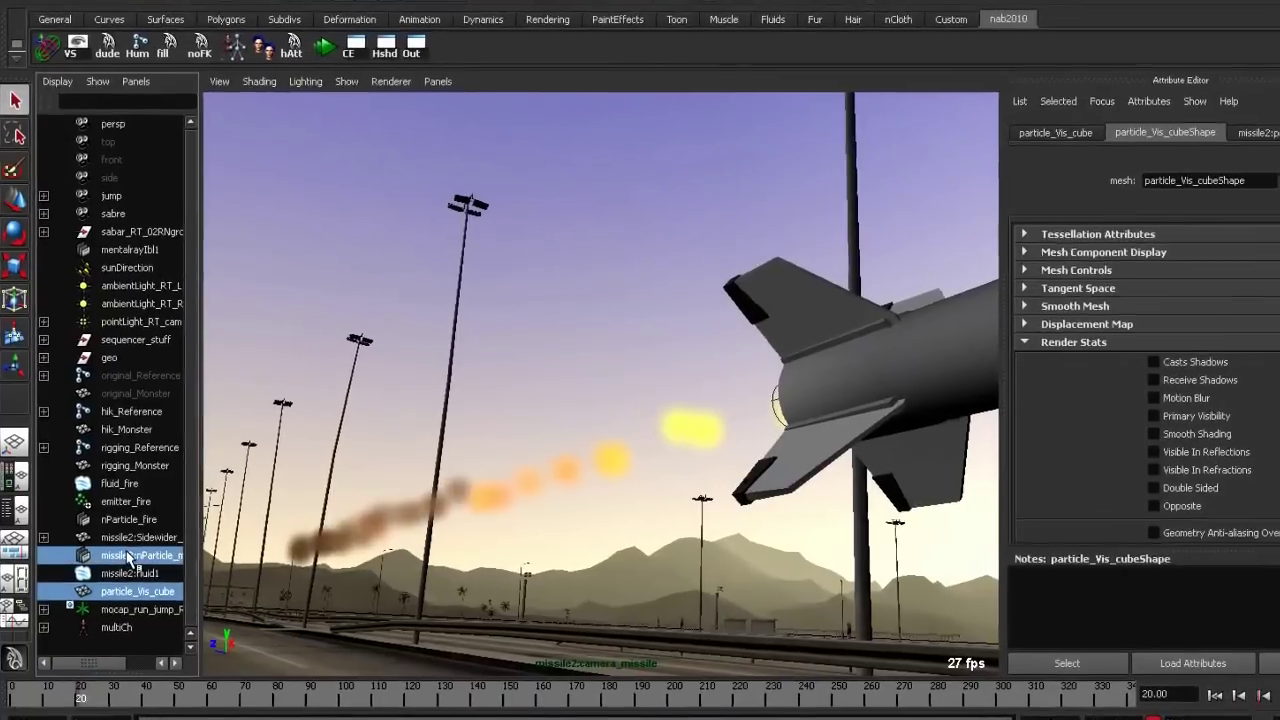
left_click(130, 552, "ctrl")
key("space")
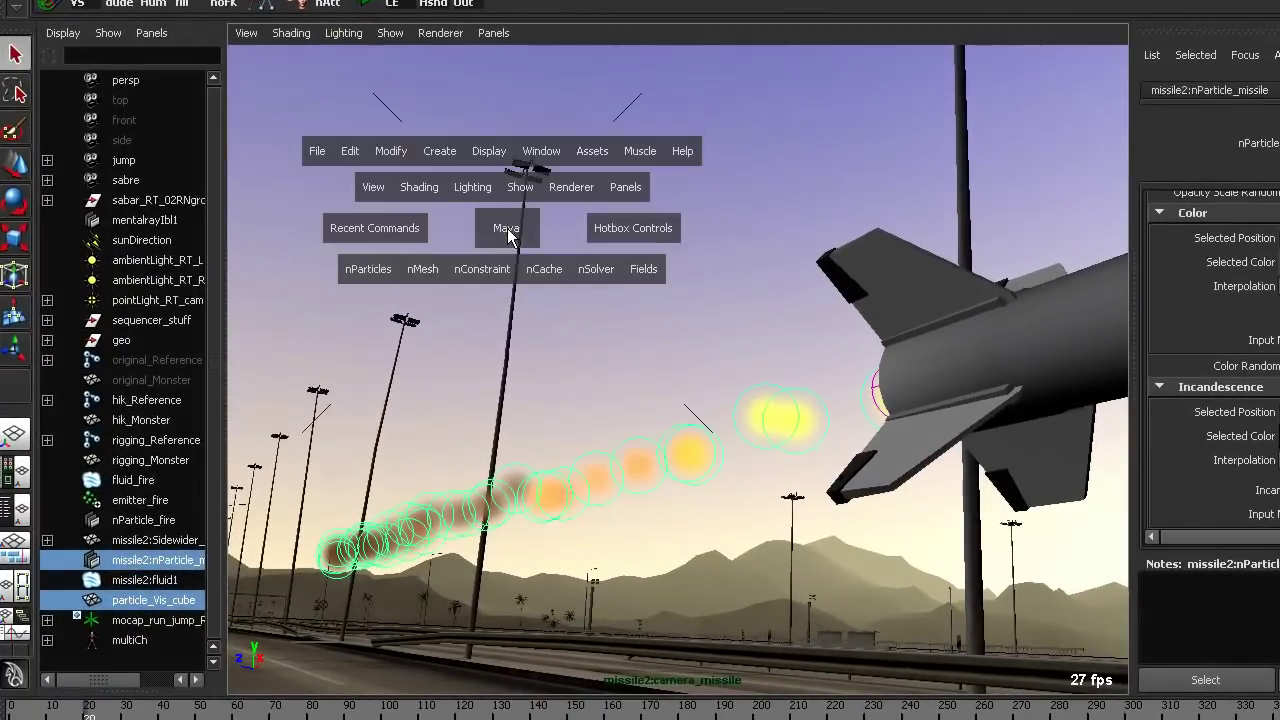
left_click_drag(361, 273, 512, 430)
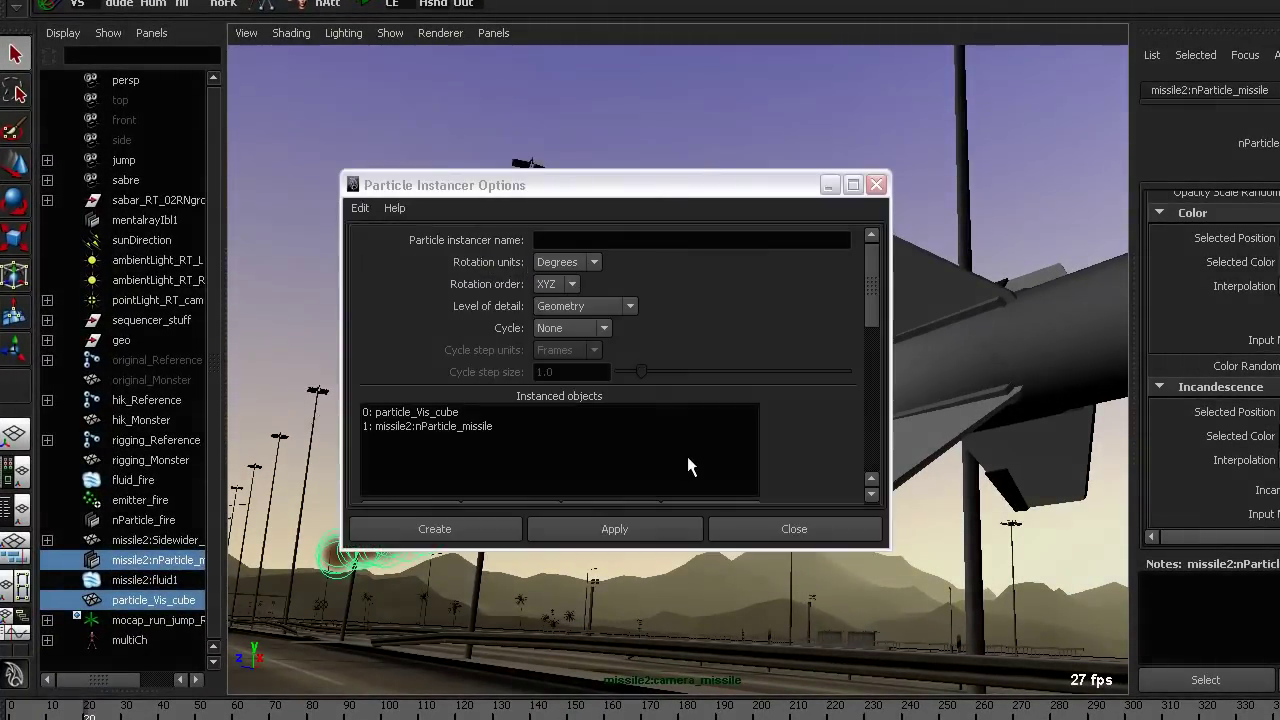
Allow all data types for the instancer and set Scale to radiusPP, with particle_Vis_cube highlighted among the instanced objects.
left_click(440, 412)
left_click_drag(871, 297, 857, 425)
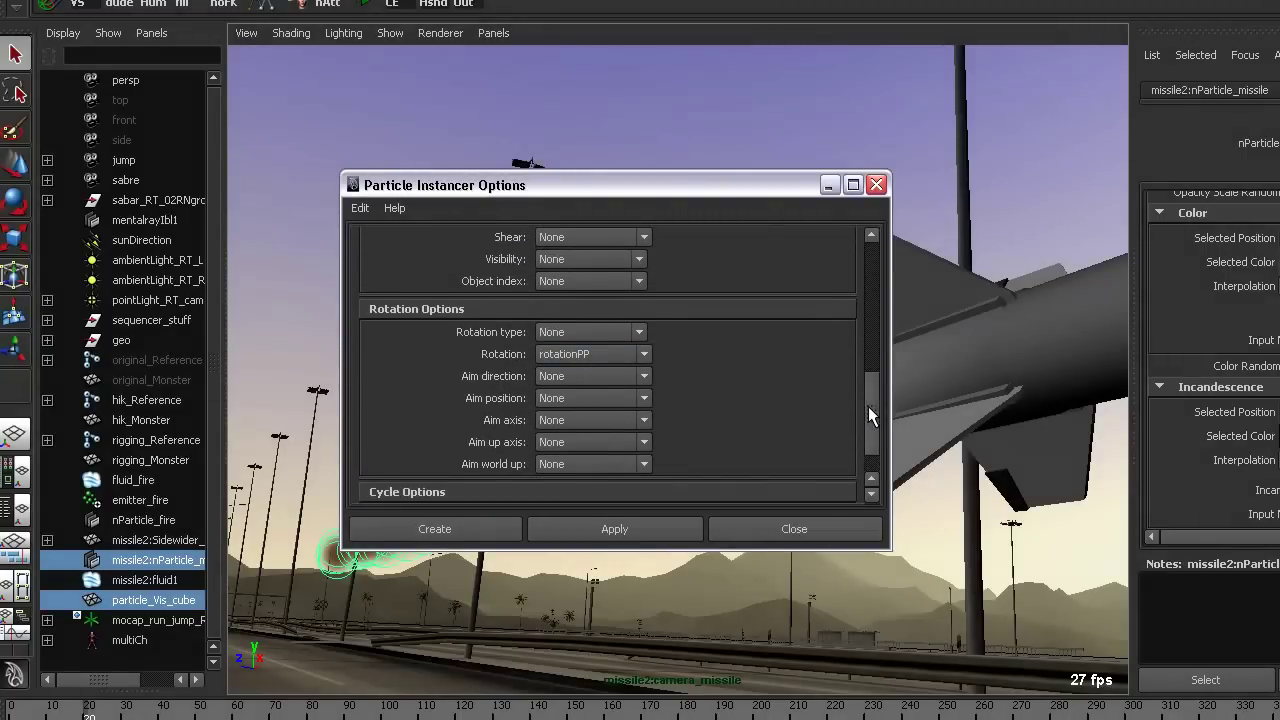
left_click_drag(868, 416, 866, 376)
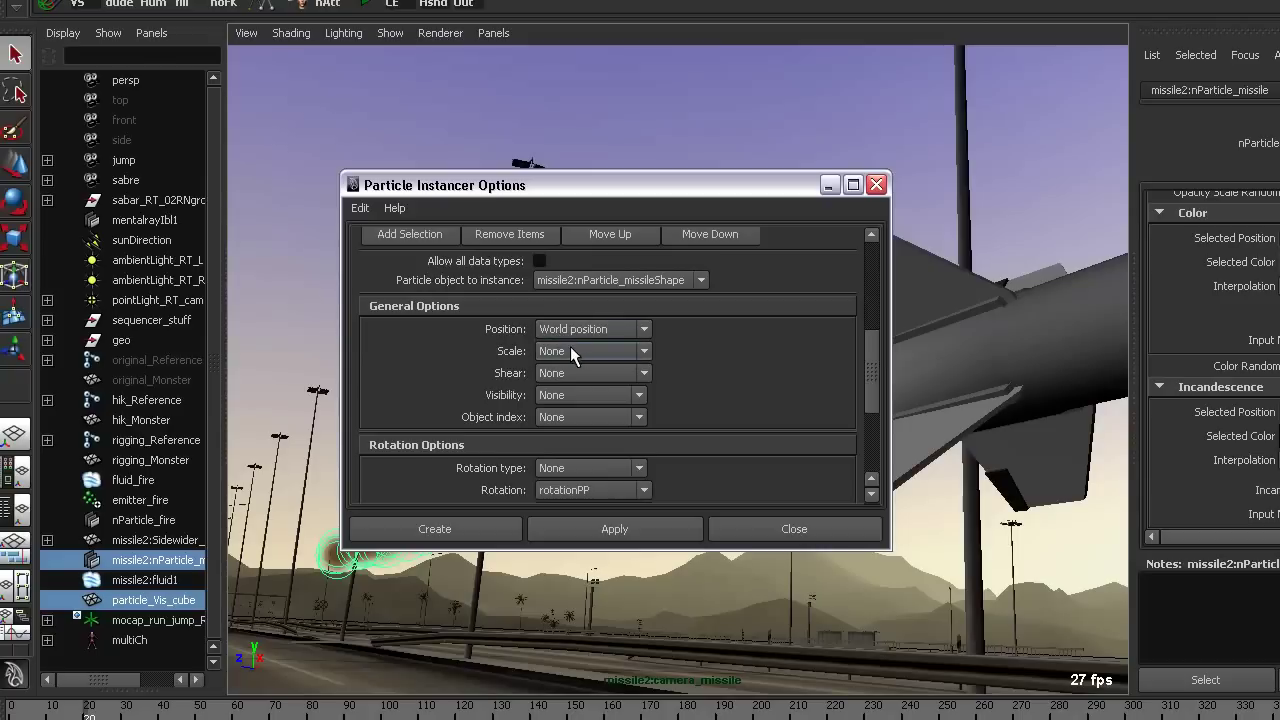
left_click(569, 351)
scroll(639, 425, "down", 3)
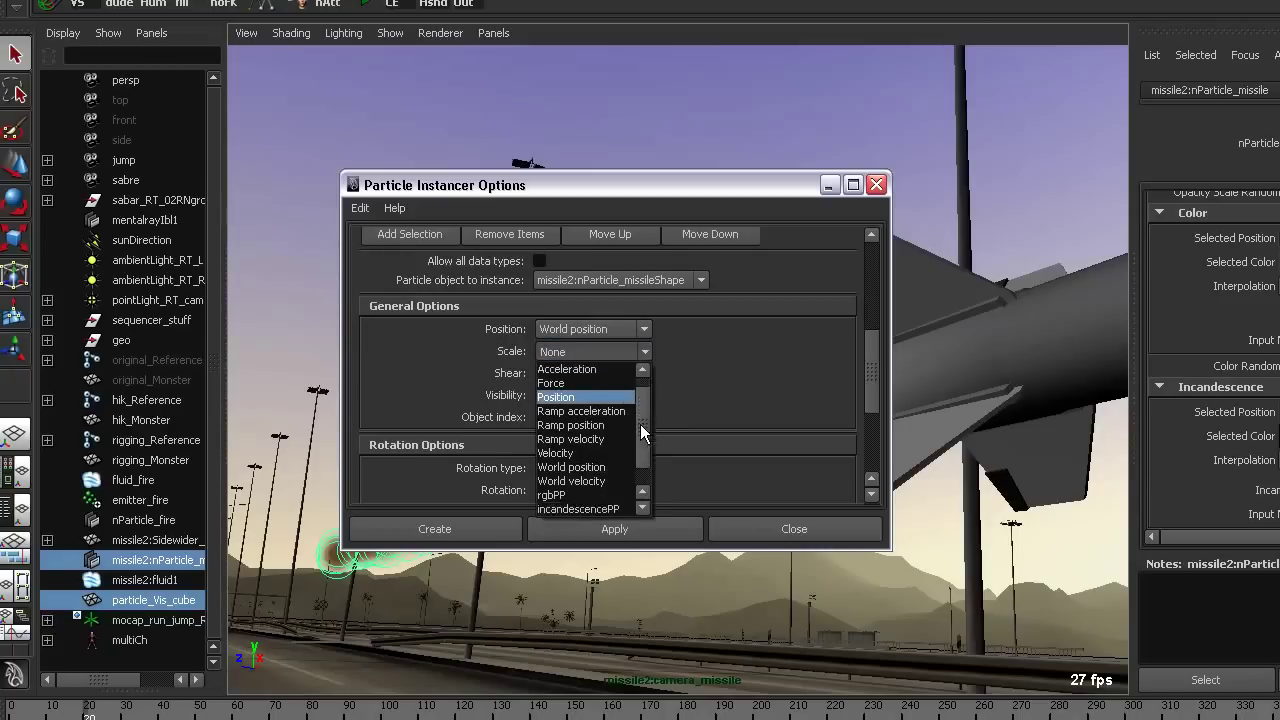
left_click(737, 342)
left_click(539, 260)
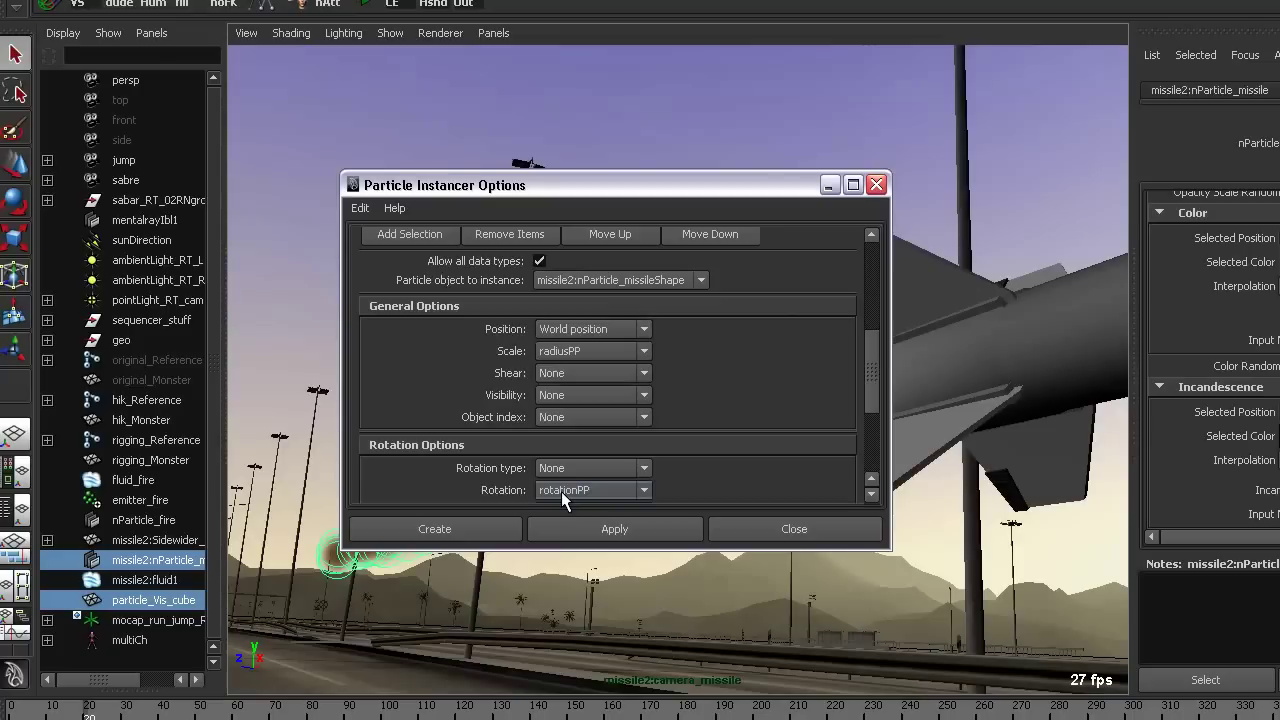
Create the particle instancer and play the cube trail from the start, stopping at frame 51.
left_click_drag(877, 397, 867, 358)
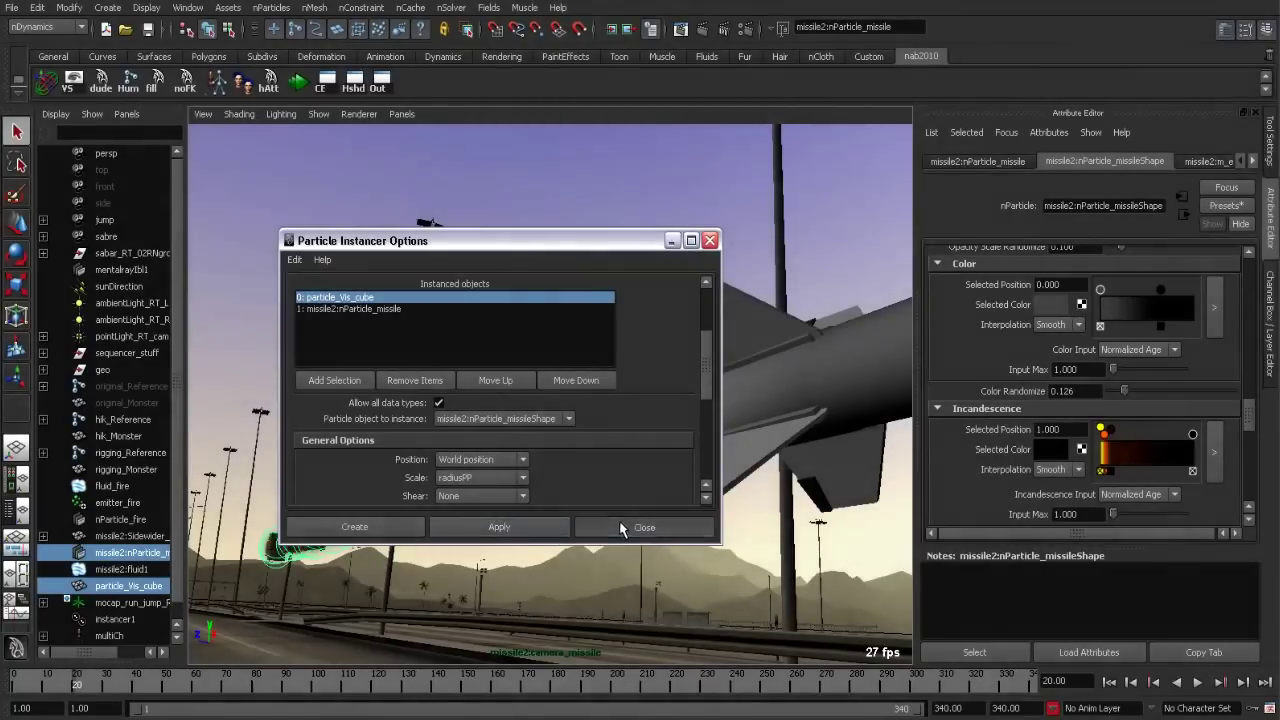
left_click(621, 528)
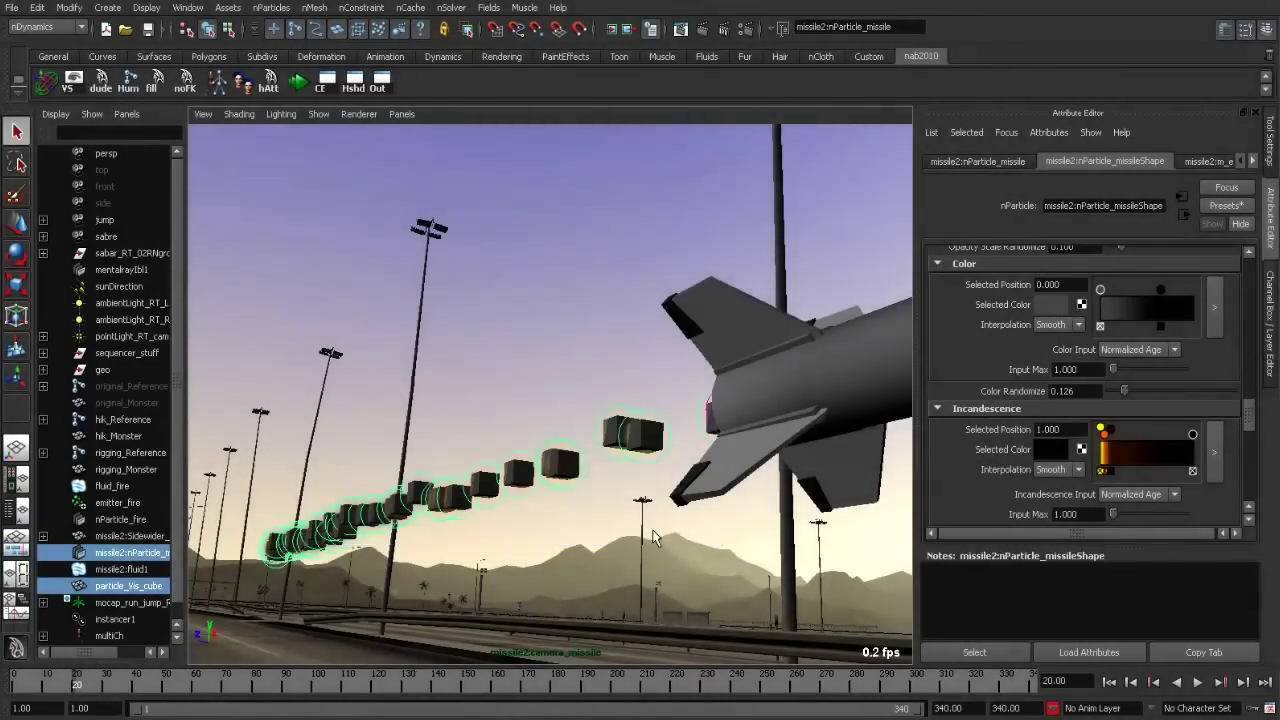
left_click(1197, 684)
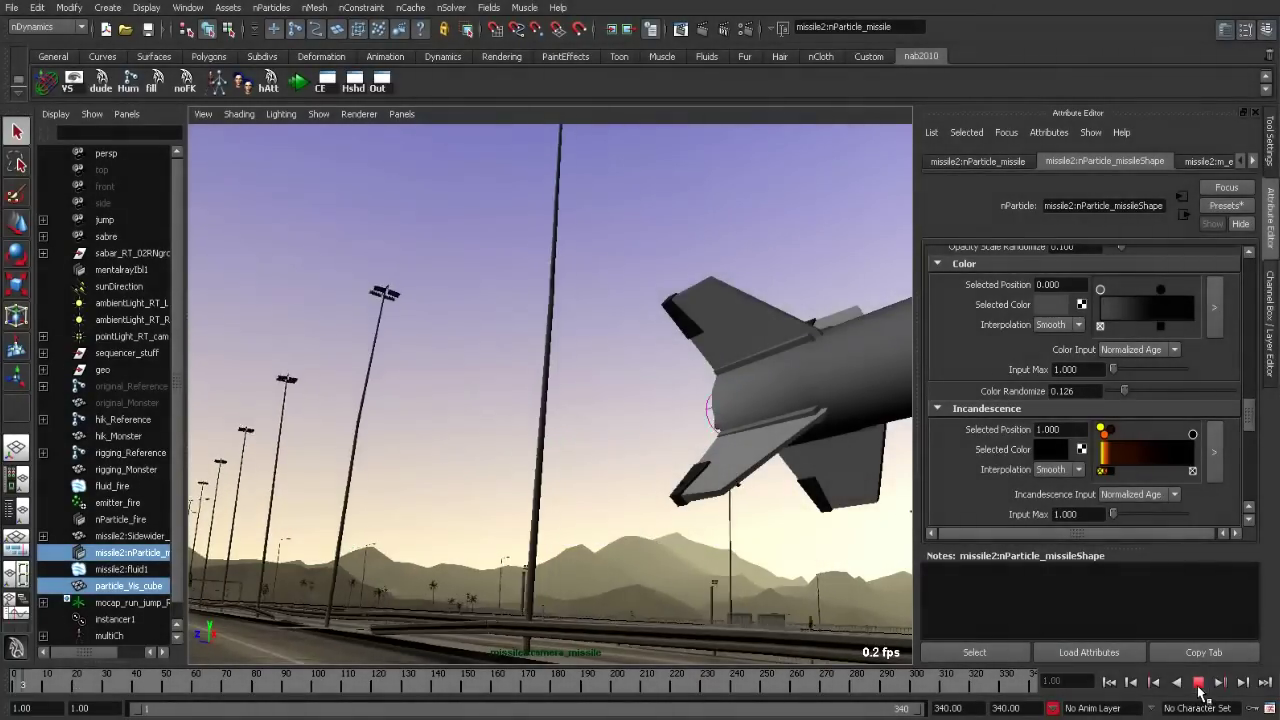
left_click(1198, 684)
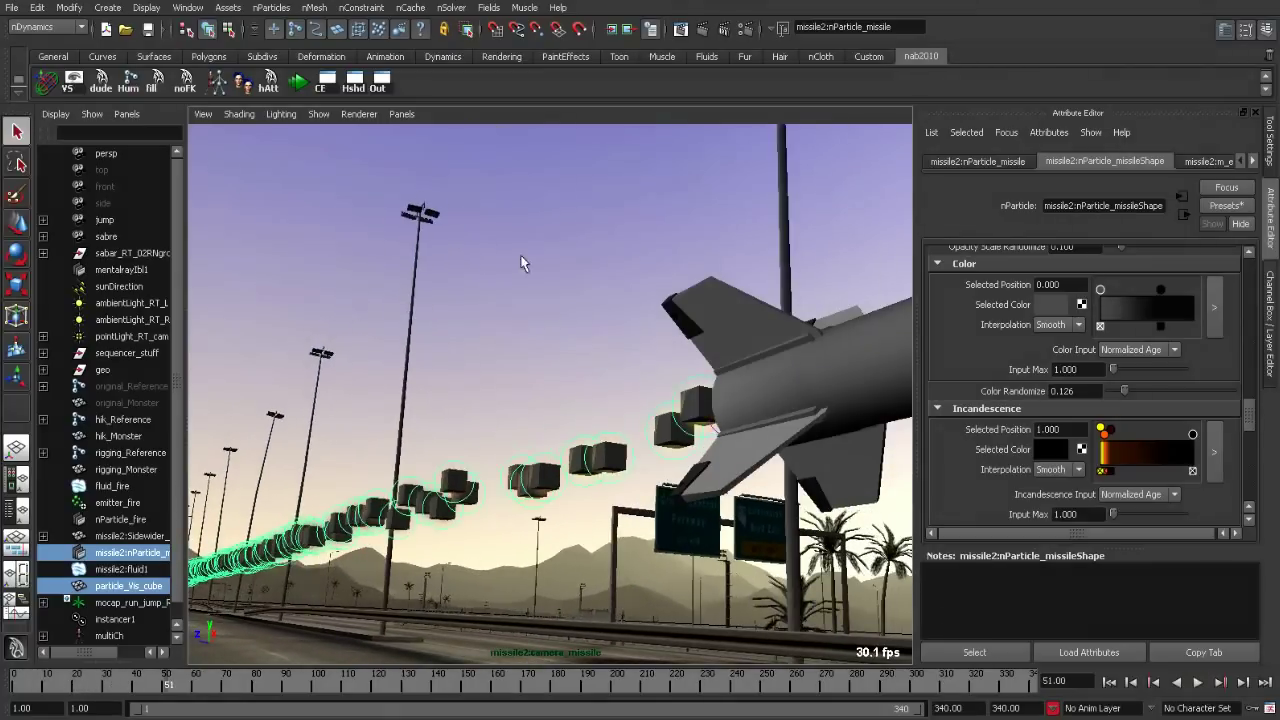
Turn on Self Collide for the missile nParticle object and replay the simulation from frame 1.
left_click(128, 554)
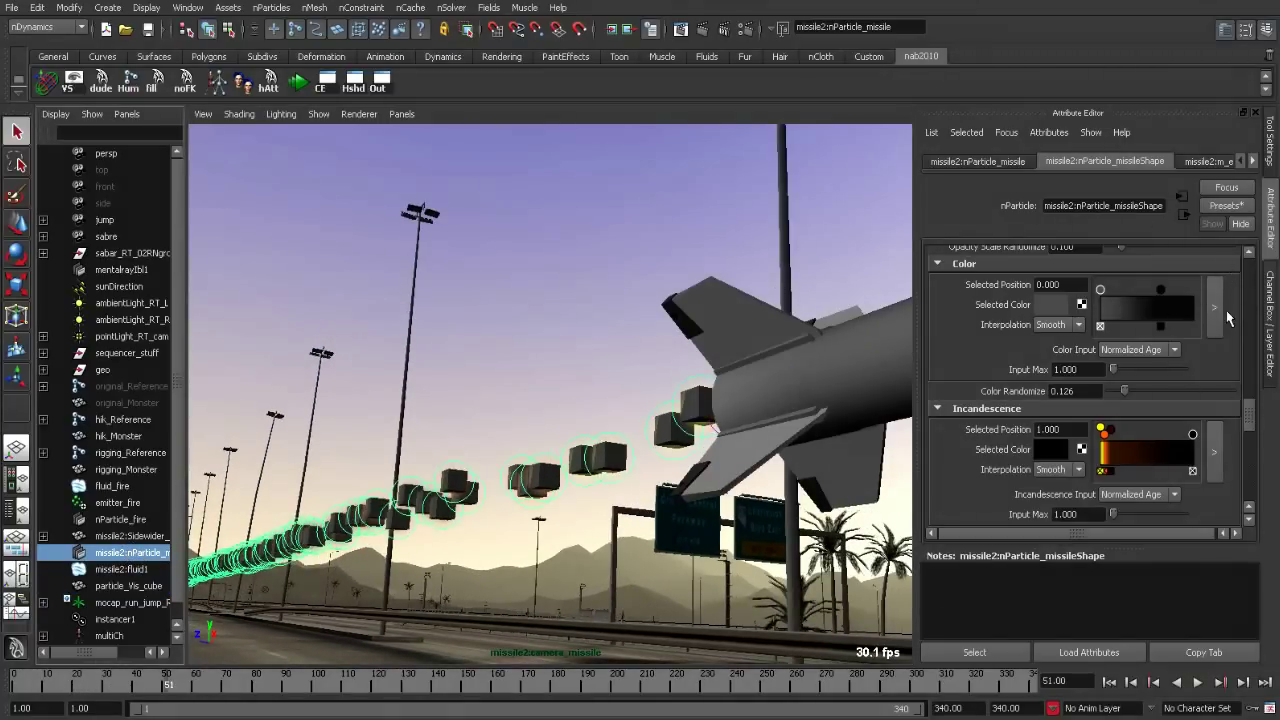
left_click_drag(1247, 410, 1249, 292)
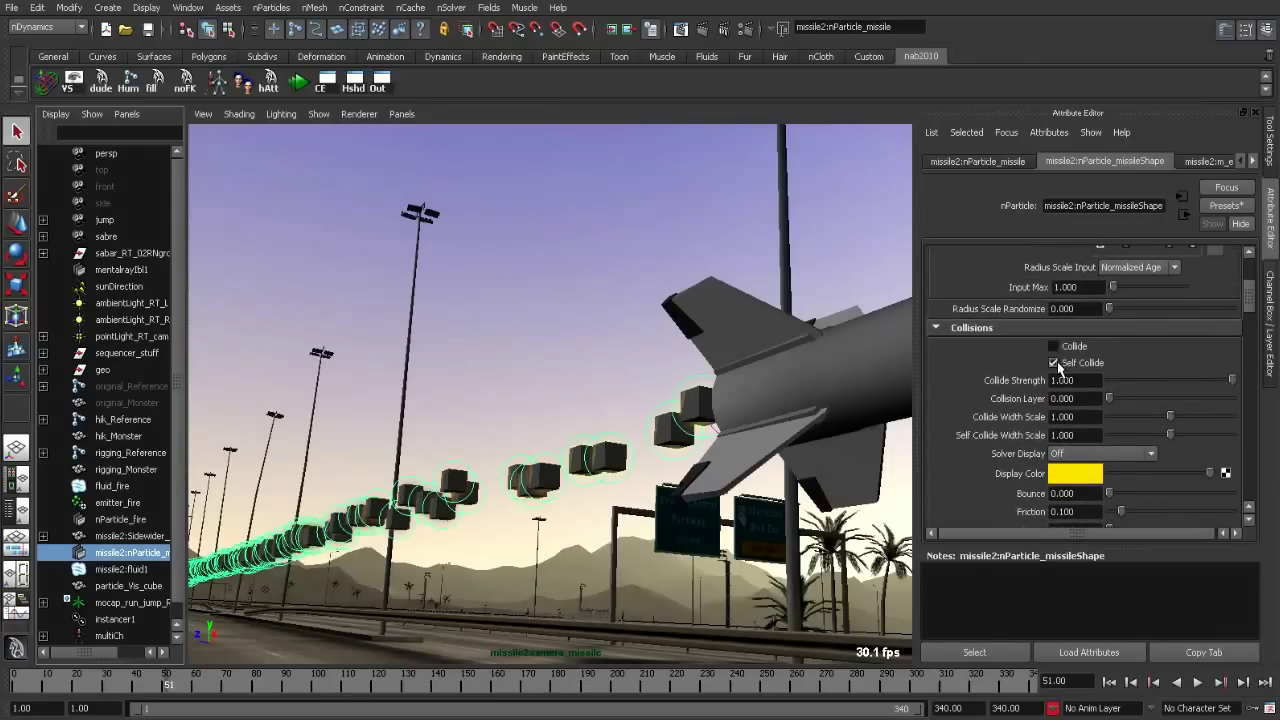
left_click(1109, 681)
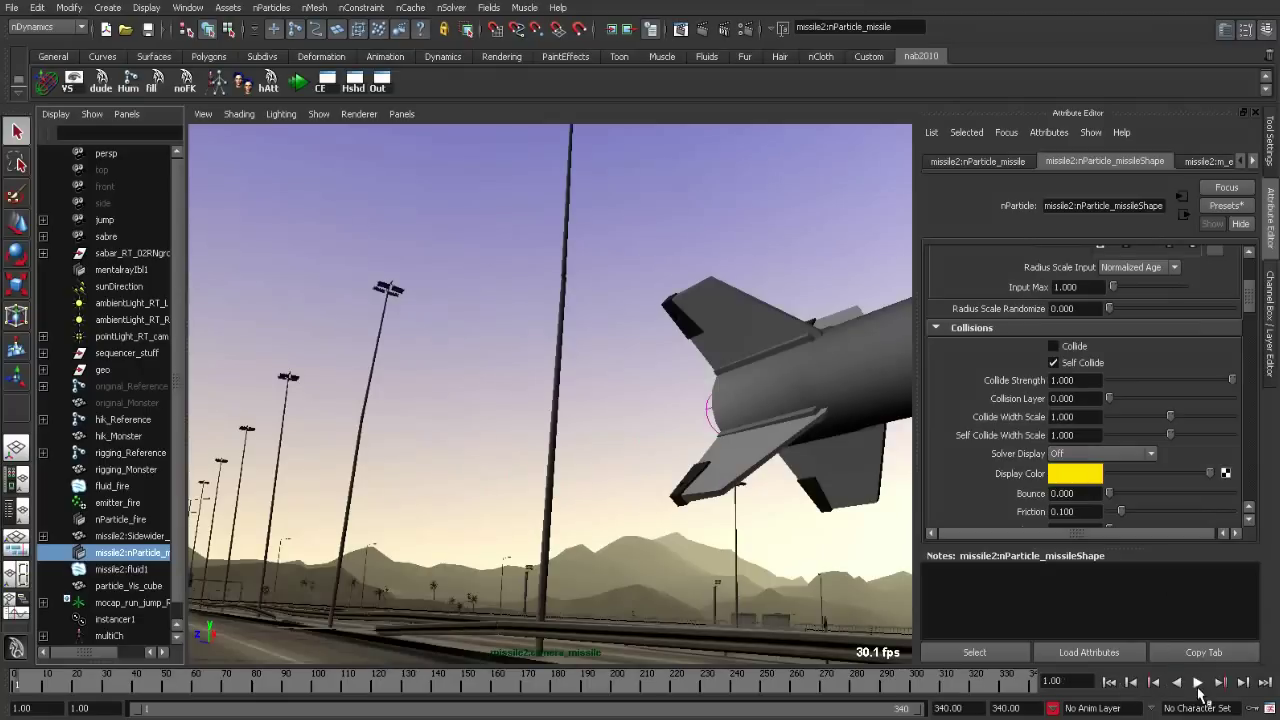
left_click(1198, 681)
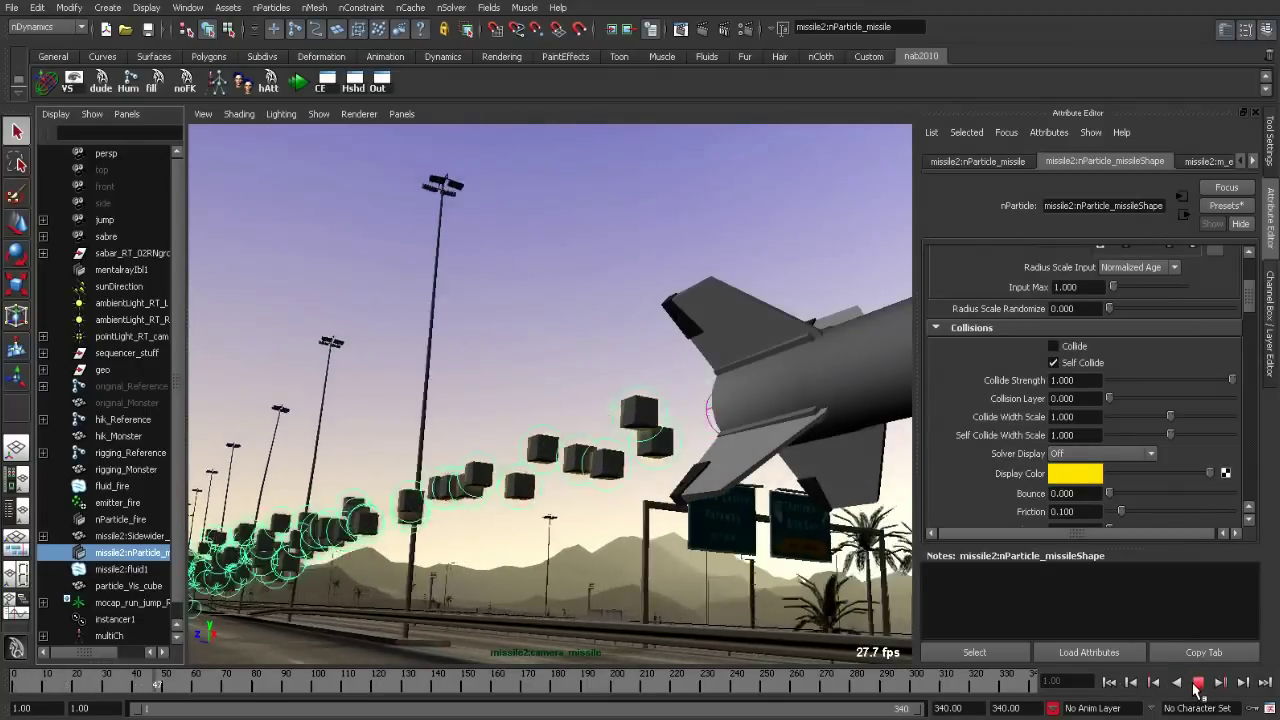
left_click(1198, 681)
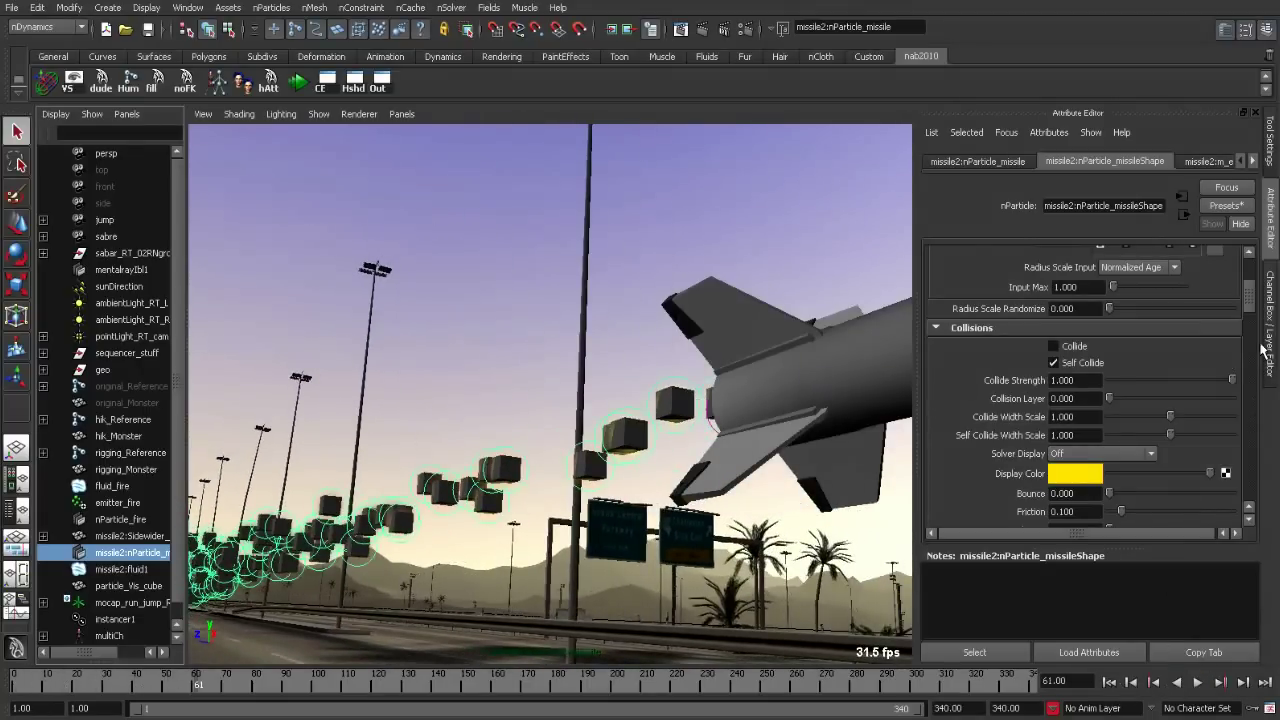
left_click(1198, 681)
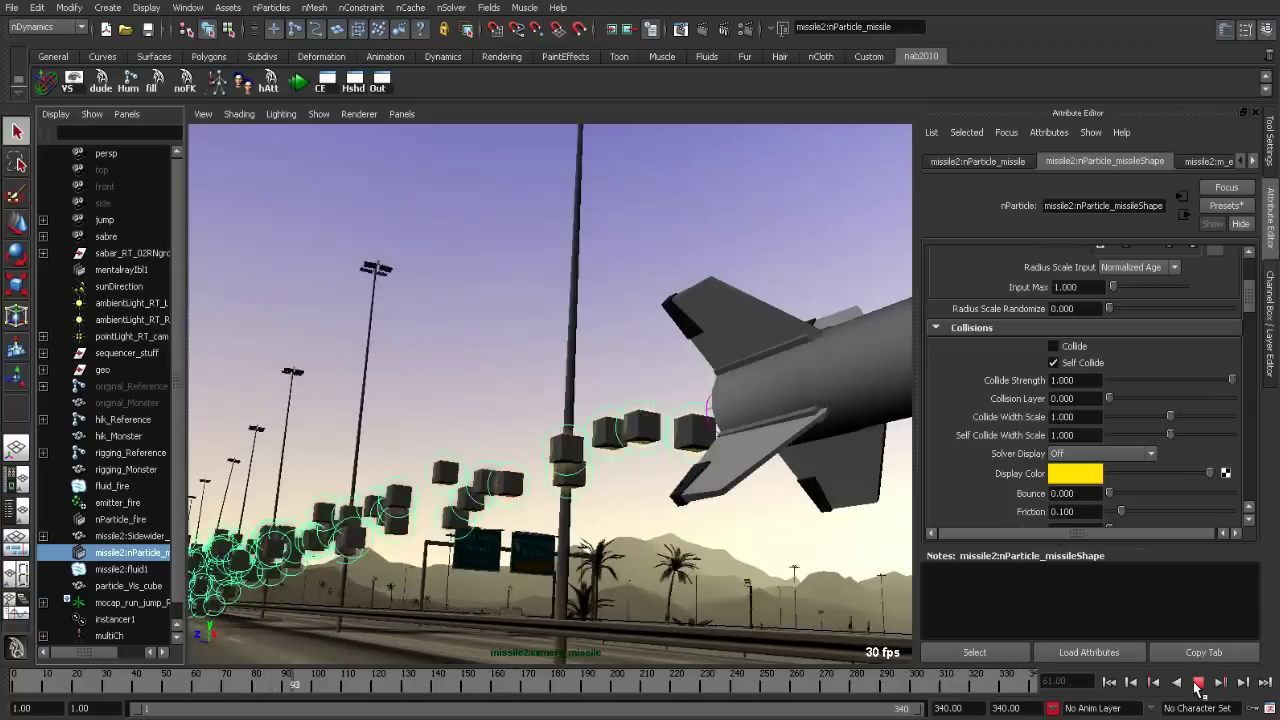
Stop the playback, set the missile nParticle's Inherit Factor to 0.732, and replay the simulation from frame 1.
left_click(1198, 681)
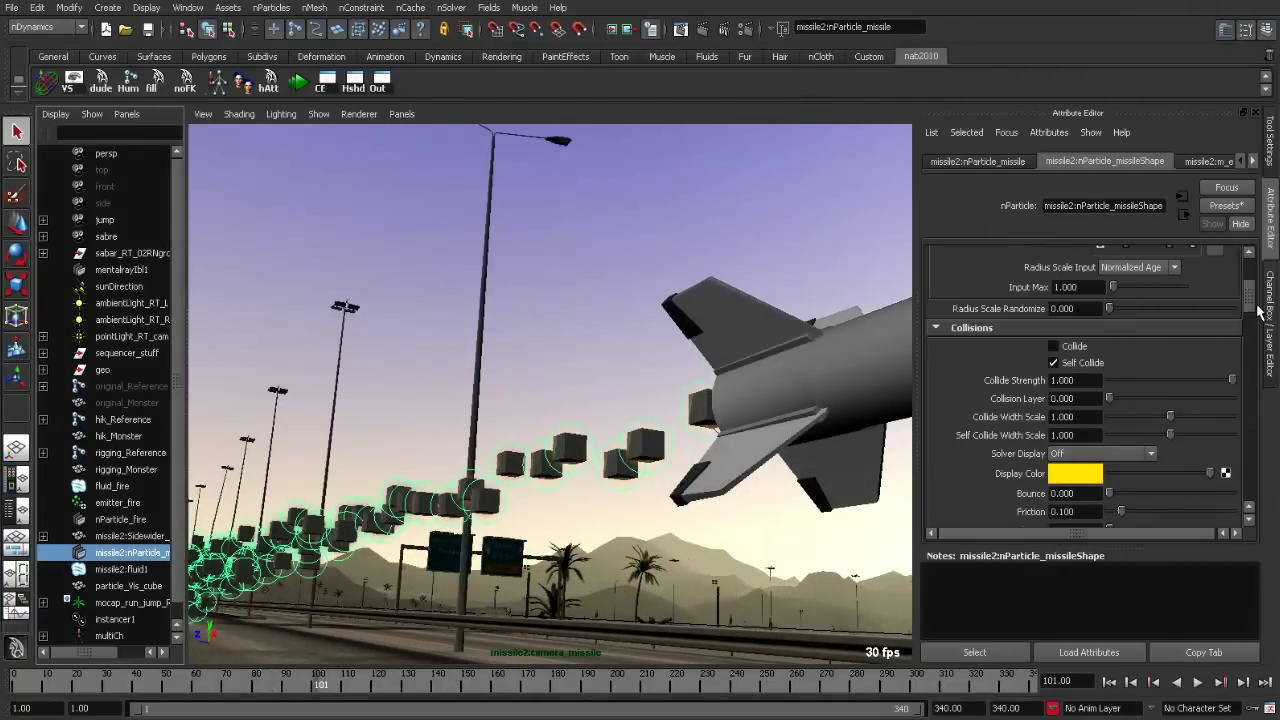
mouse_move(1257, 310)
left_mouse_down()
mouse_move(1237, 376)
mouse_move(1237, 362)
left_mouse_up()
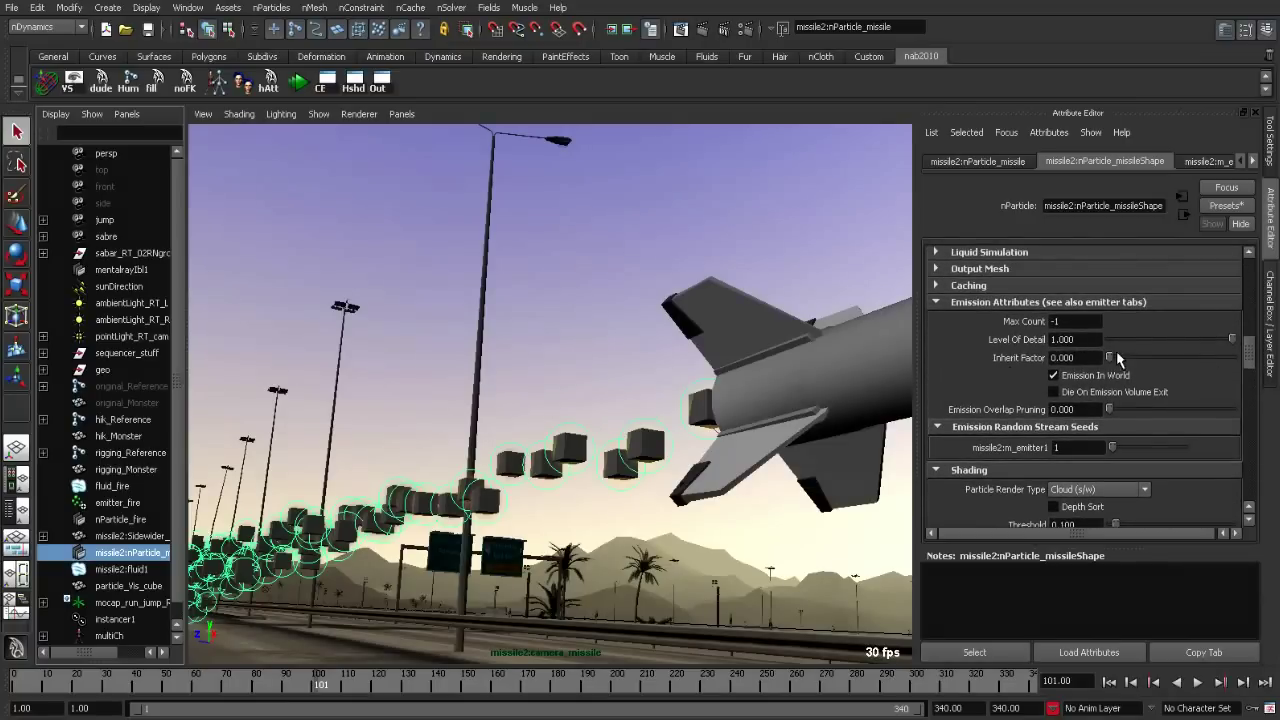
left_click_drag(1117, 358, 1198, 362)
left_click(1109, 682)
left_click(1197, 682)
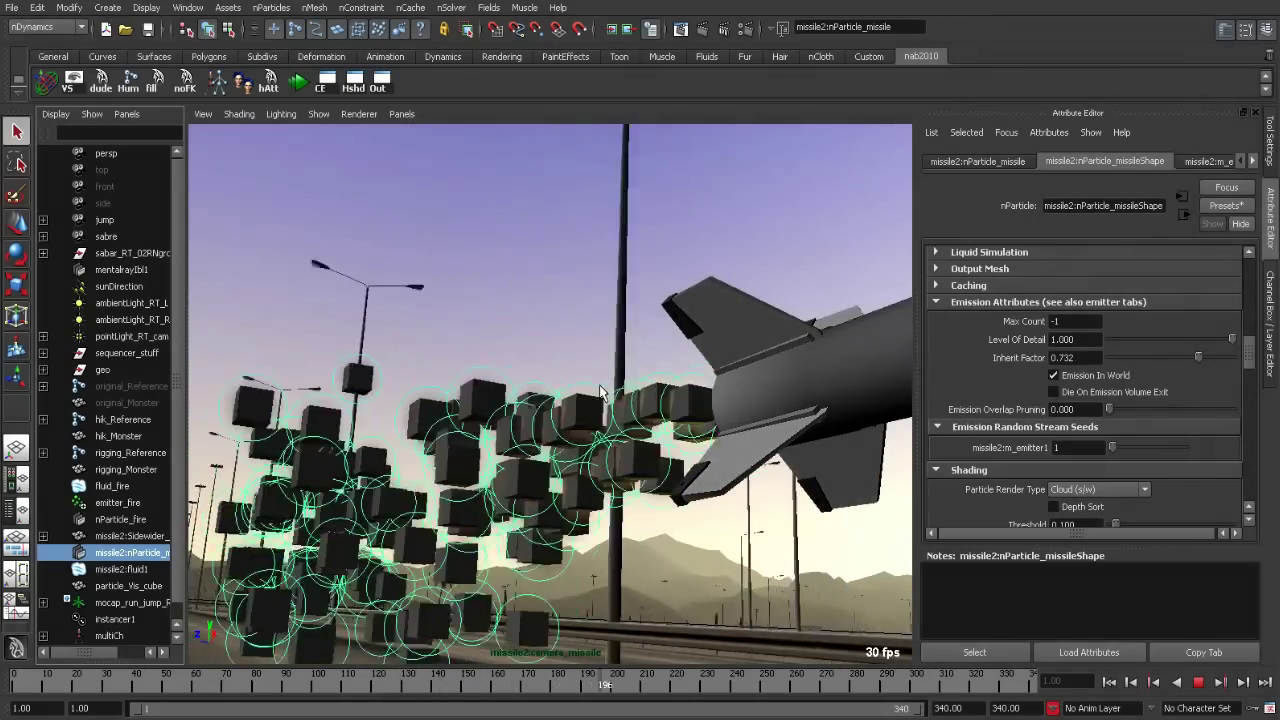
Set Self Collide Width Scale to 0.646 and replay the simulation from frame 1, stopping at frame 137.
scroll(1143, 368, "up", 1)
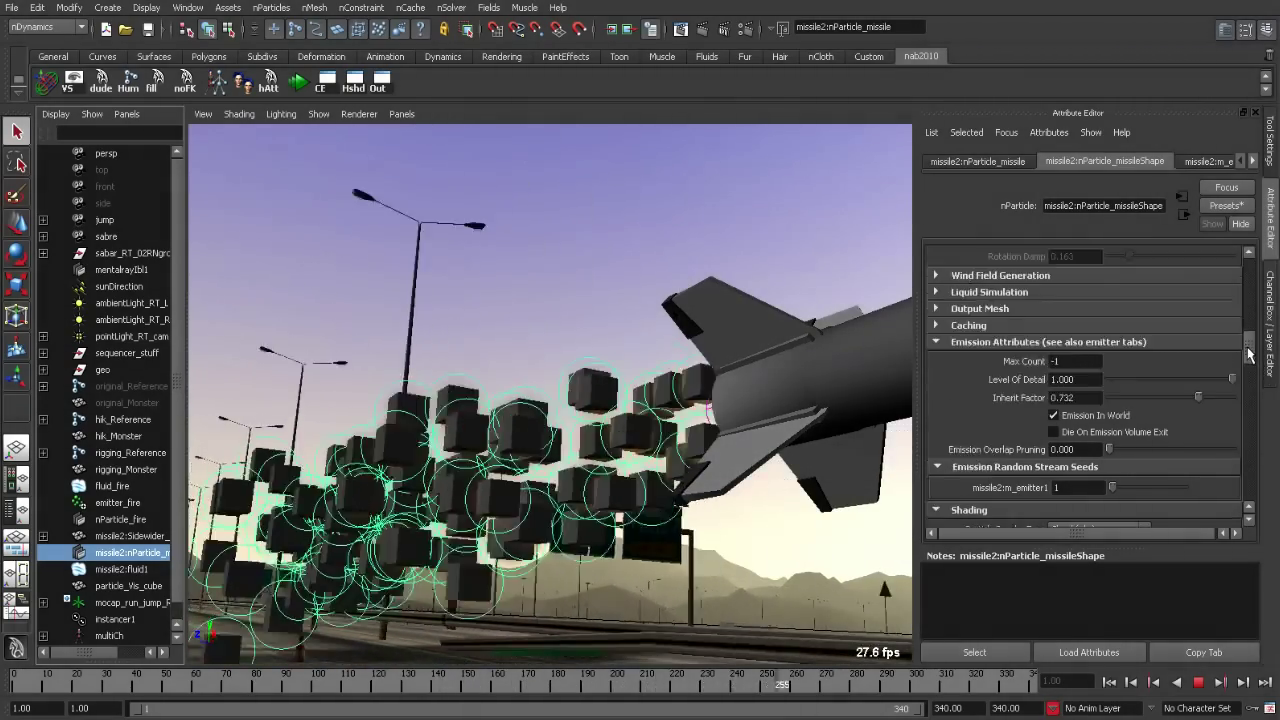
scroll(1143, 368, "down", 10)
left_click_drag(1143, 361, 1137, 361)
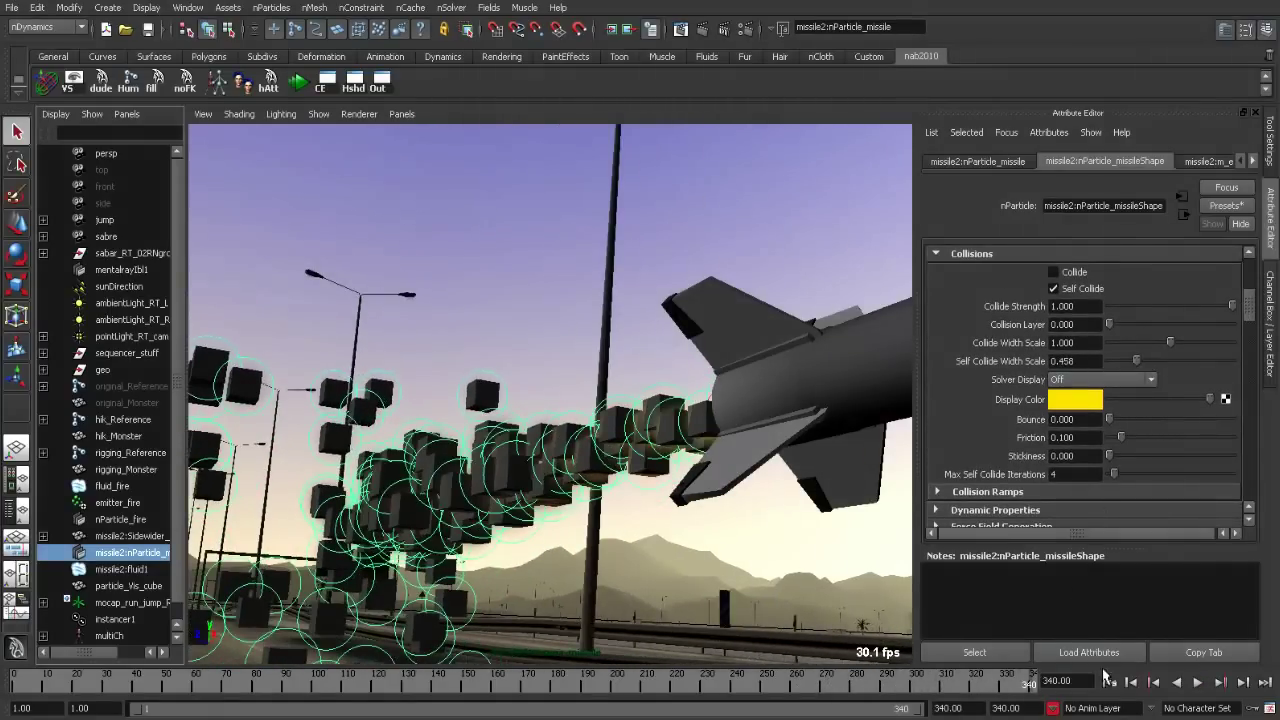
left_click(1109, 681)
left_click(1060, 361)
key("Return")
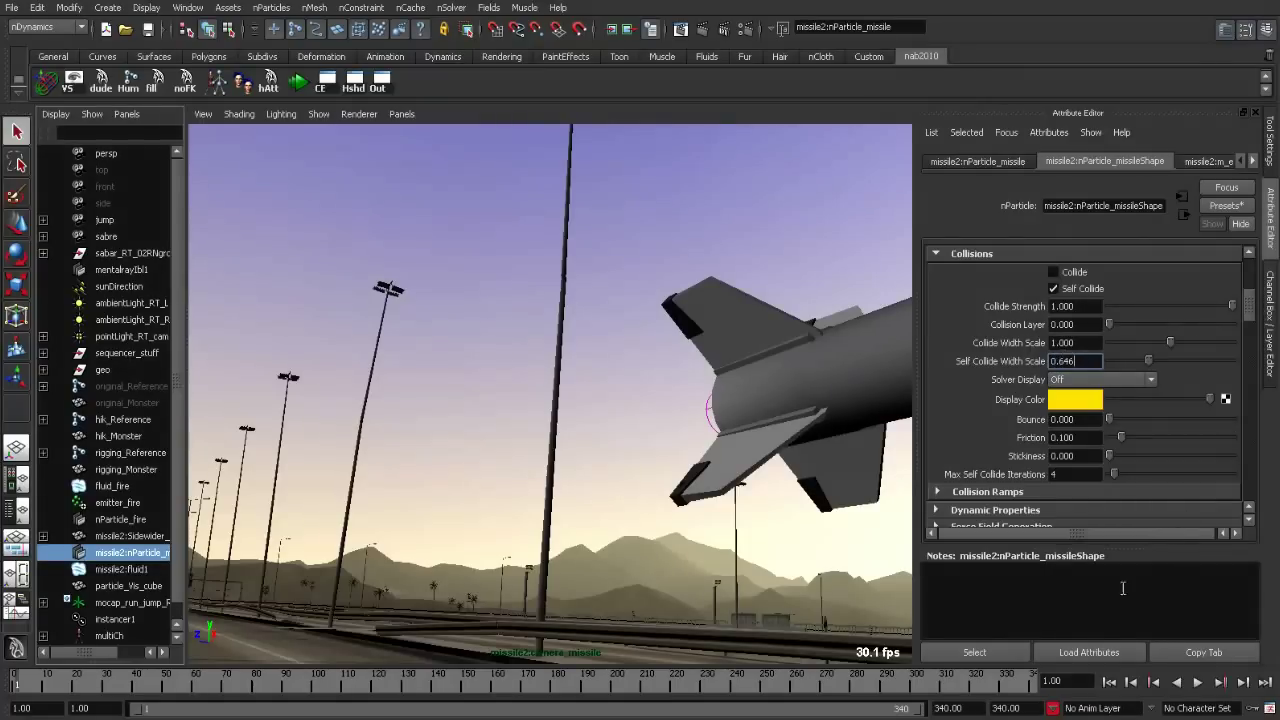
left_click(1197, 681)
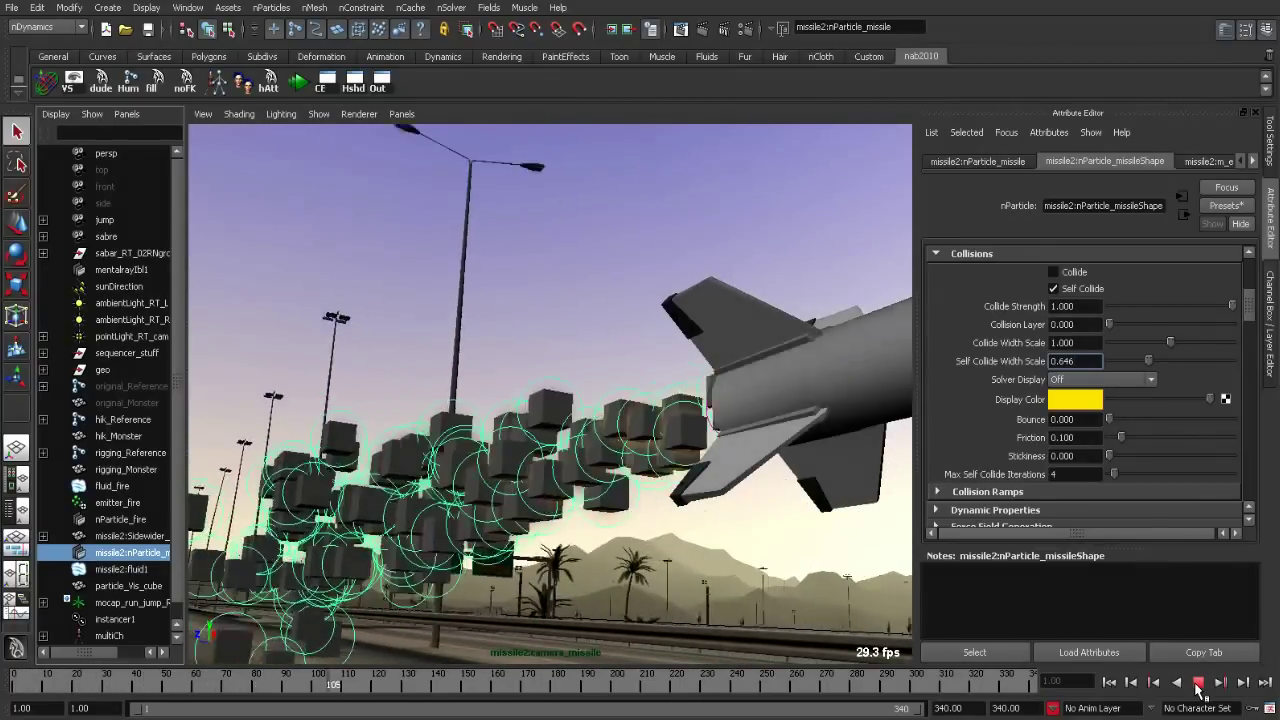
left_click(1197, 683)
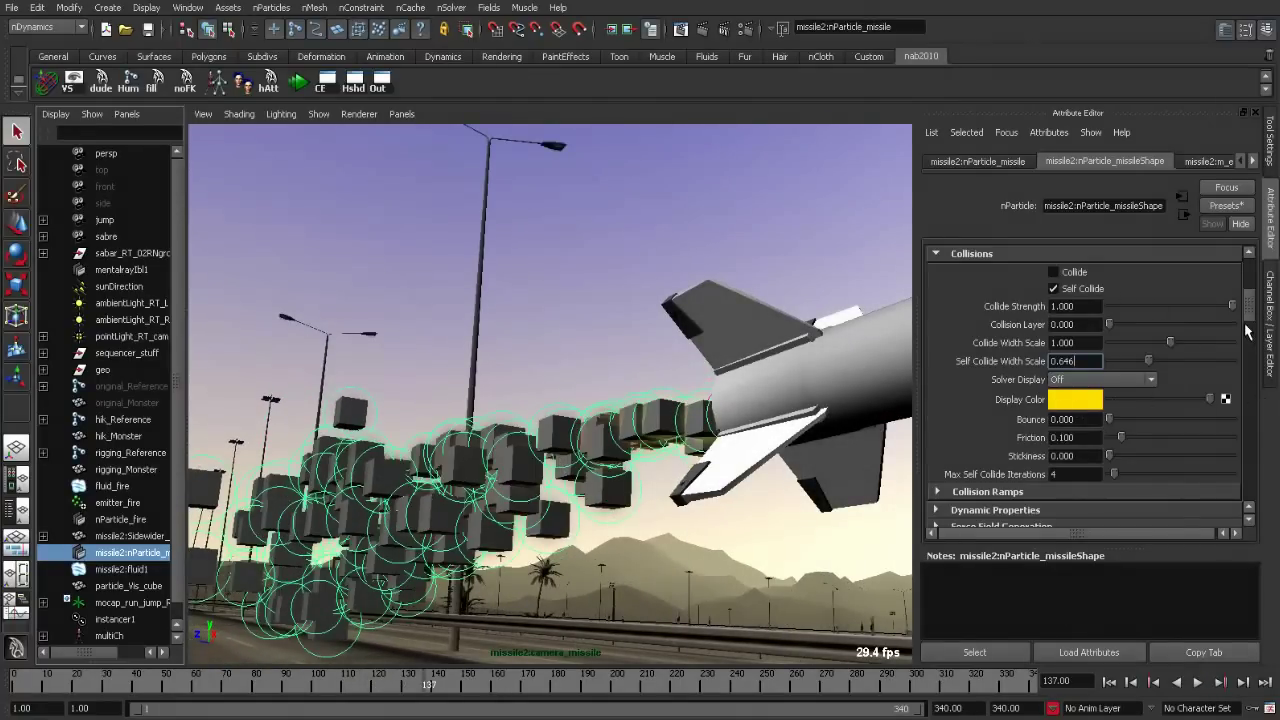
Turn on Compute Rotation for the missile nParticle shape and lower Rotation Damp to 0.020.
mouse_move(1247, 331)
left_mouse_down()
mouse_move(1248, 370)
mouse_move(1246, 356)
left_mouse_up()
left_click(1054, 328)
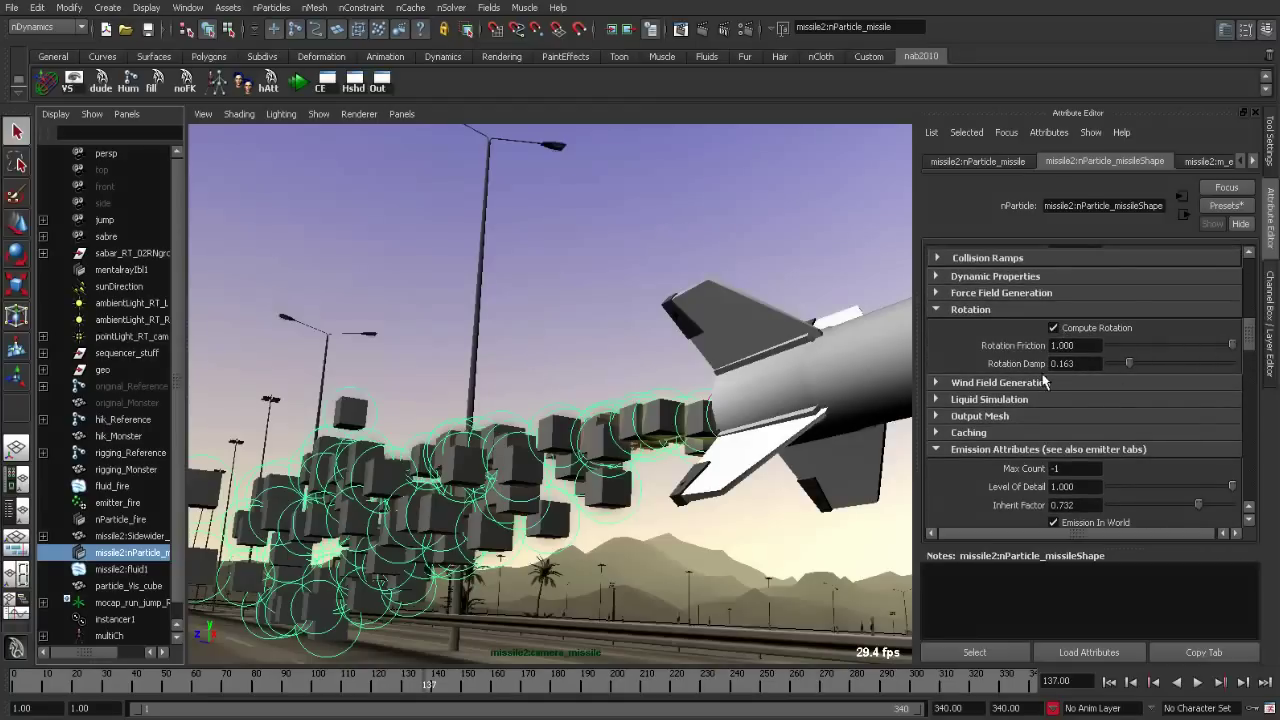
left_click_drag(1128, 364, 1112, 365)
Replay the rotating cube trail from the start to frame 64, render that frame with mental ray, and close the render.
left_click(1110, 680)
left_click(1197, 681)
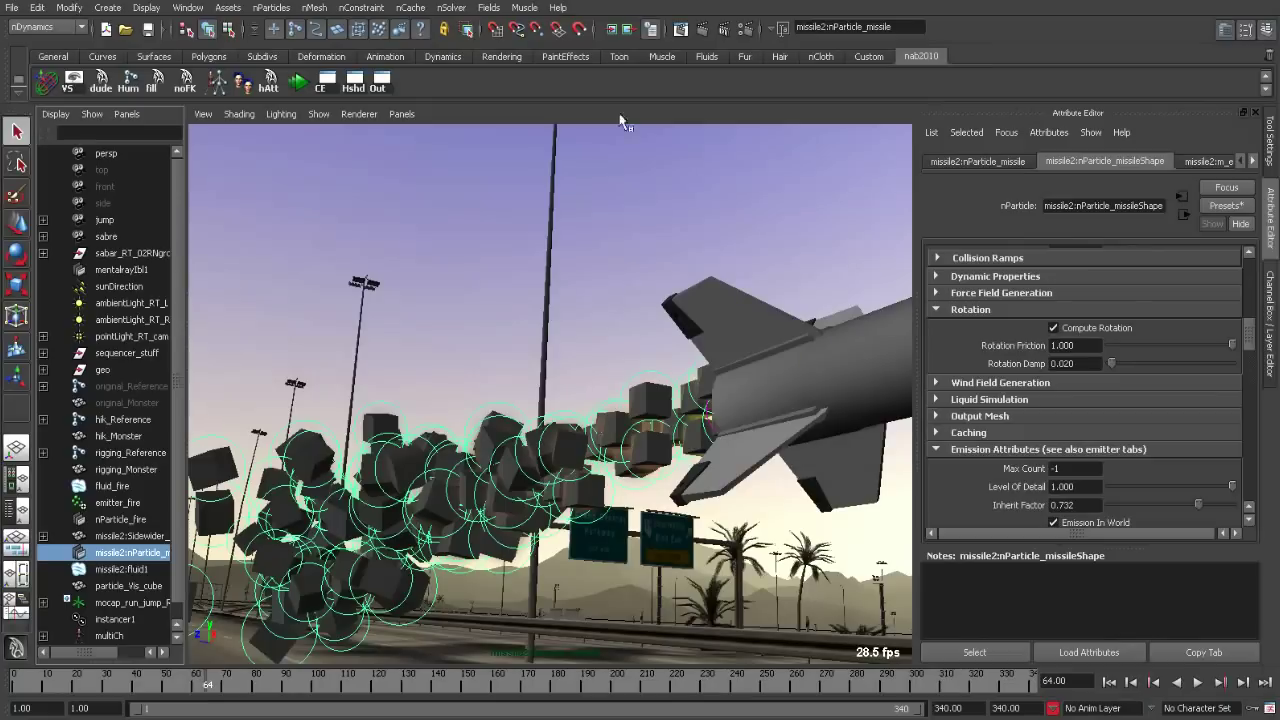
left_click(702, 28)
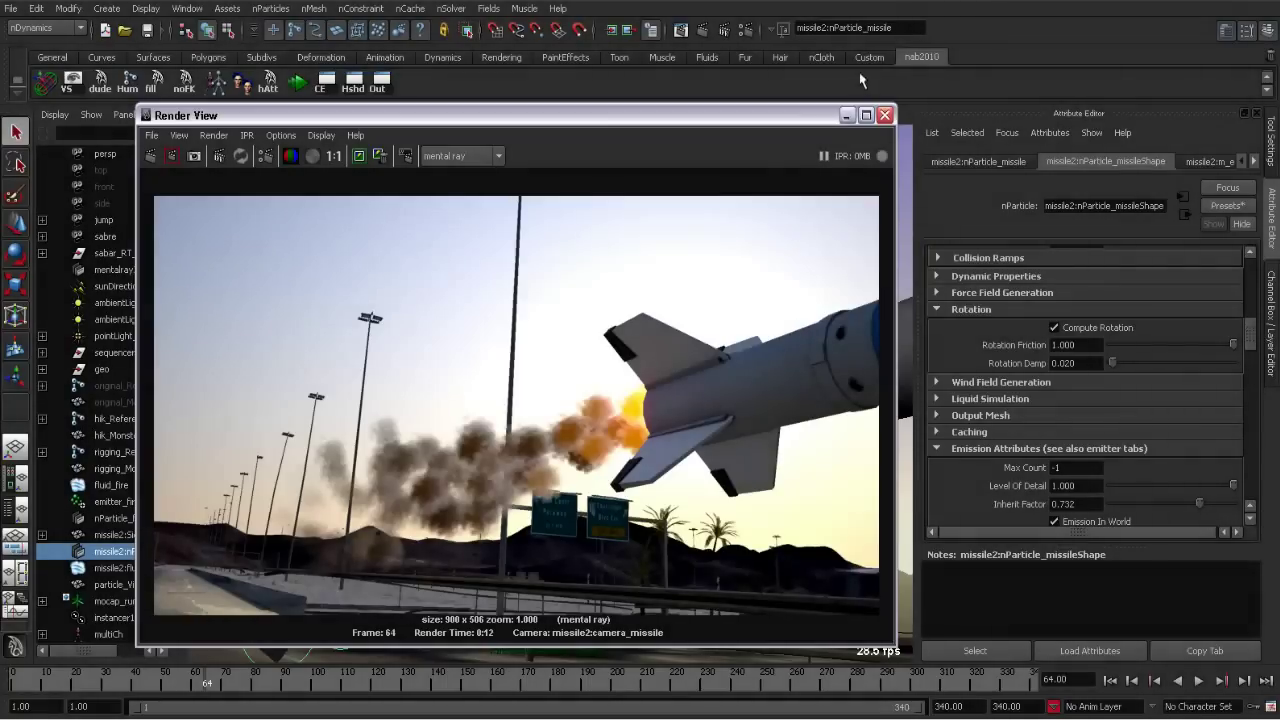
left_click(884, 115)
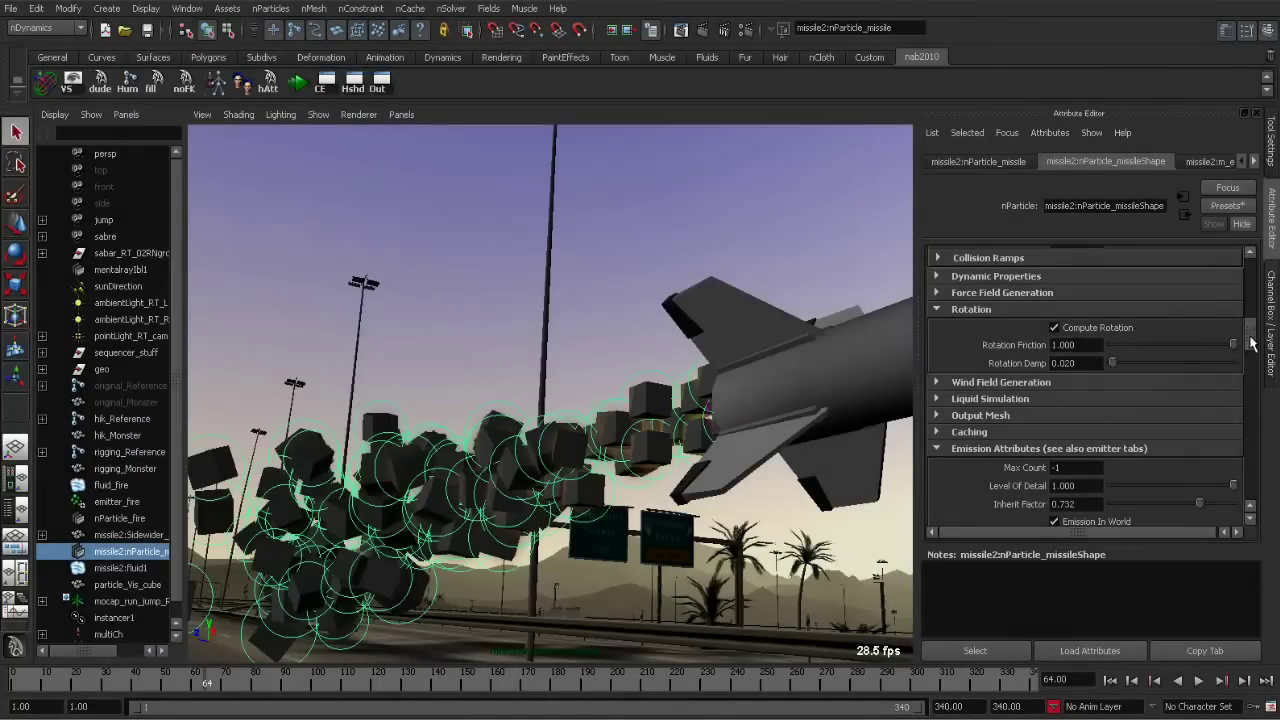
Add the userVector1PP particle attribute to the missile nParticle shape.
mouse_move(1250, 343)
left_mouse_down()
mouse_move(1250, 409)
mouse_move(1212, 459)
mouse_move(1213, 491)
left_mouse_up()
left_click(903, 515)
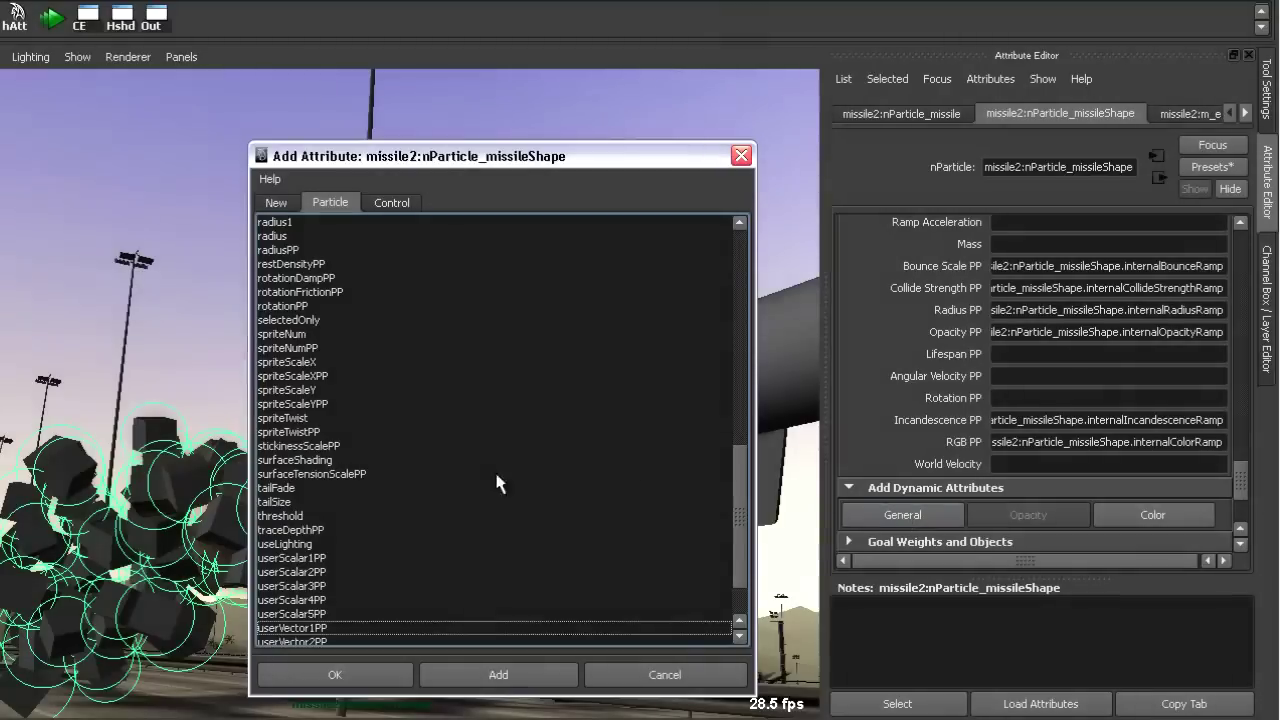
left_click(280, 628)
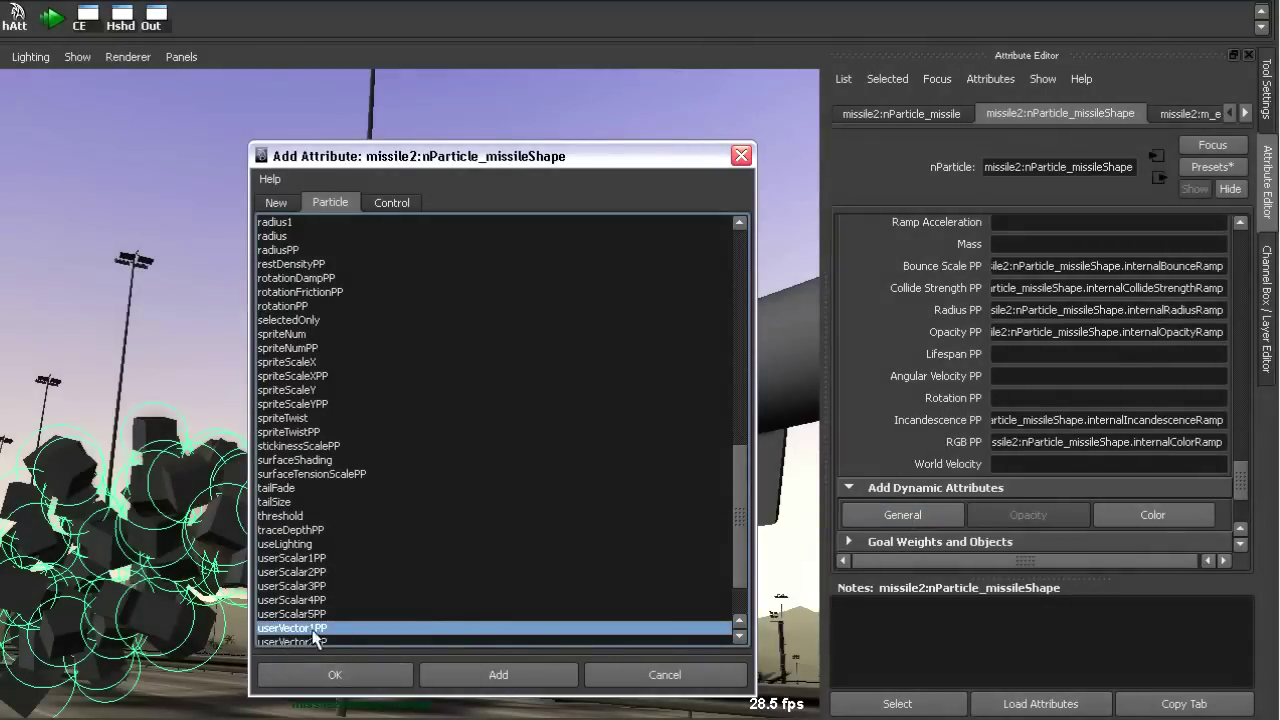
left_click(334, 675)
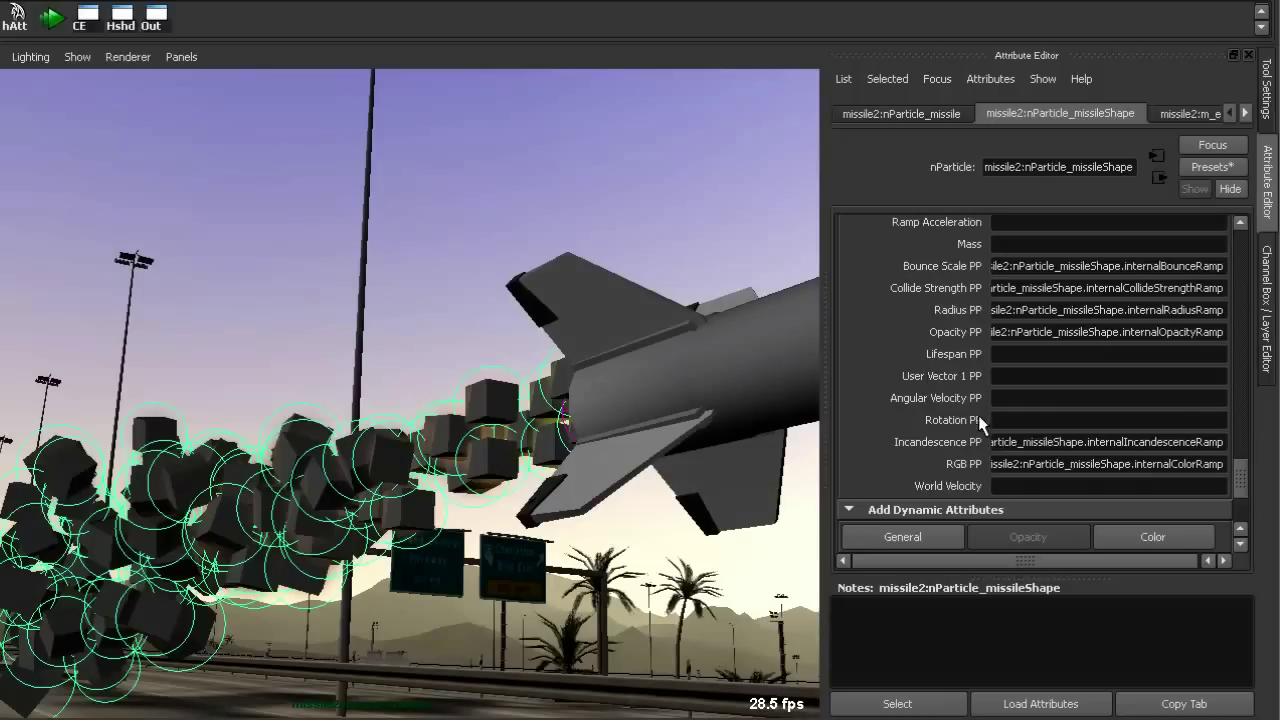
Open the Connection Editor and load nParticle_missileShape as both the output and the input node.
left_click(78, 22)
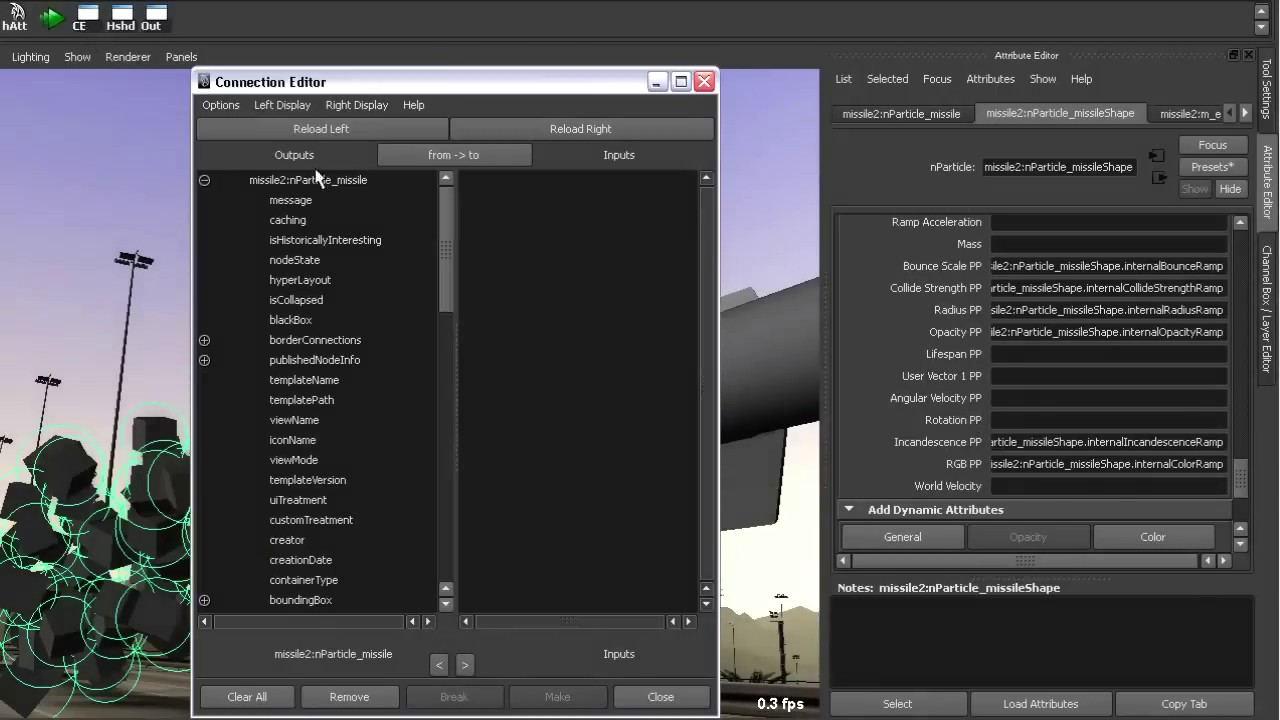
left_click(905, 704)
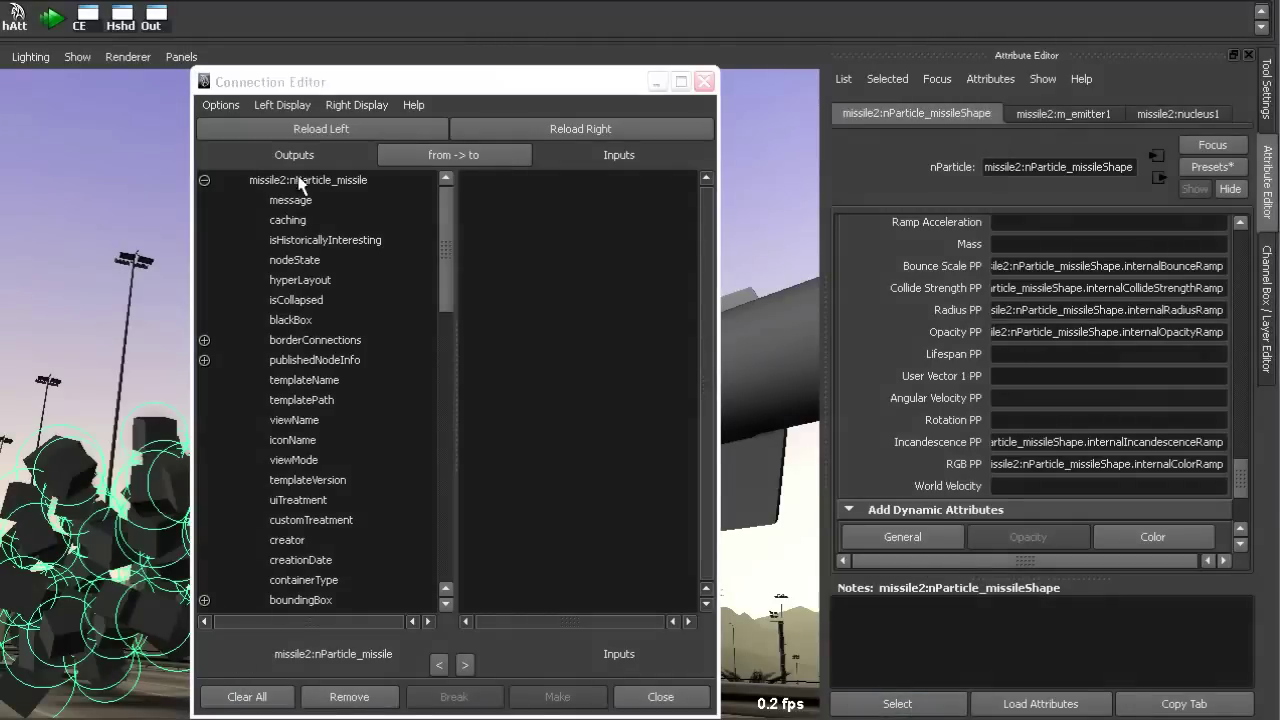
left_click(318, 129)
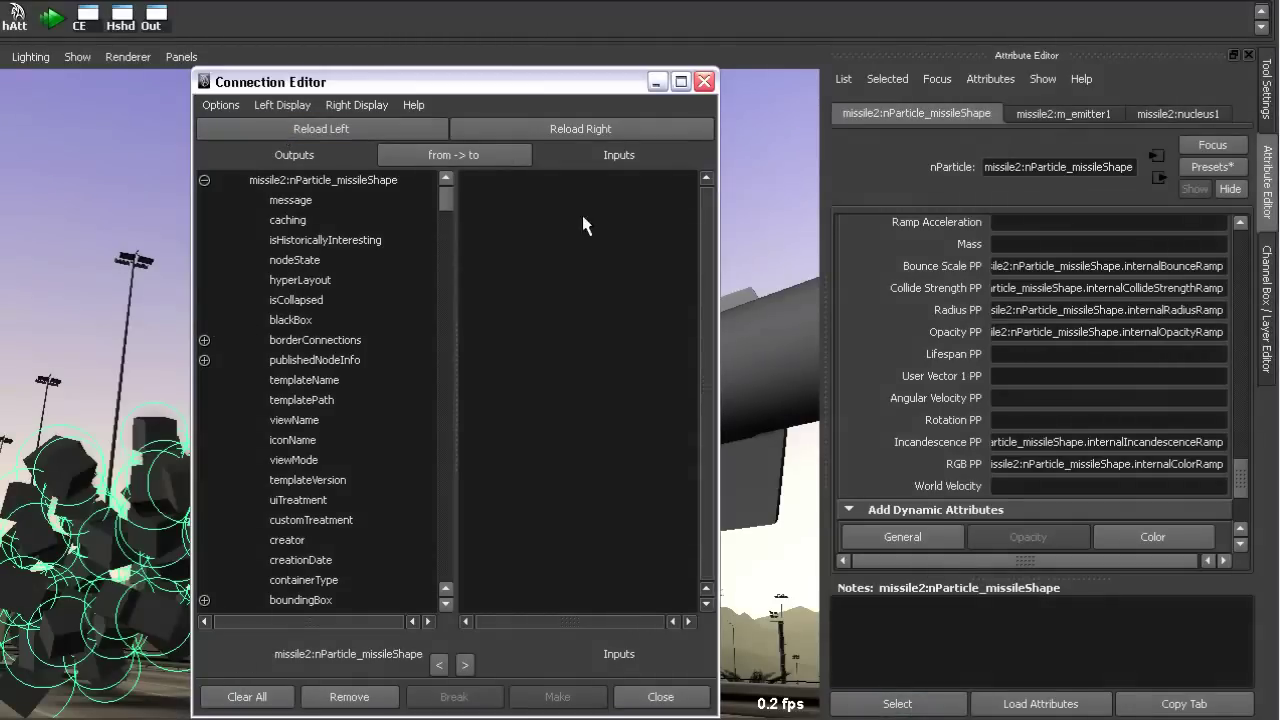
left_click(572, 128)
Connect the particle shape's rotationPP output to its own userVector1PP input and close the Connection Editor.
left_click_drag(445, 194, 410, 617)
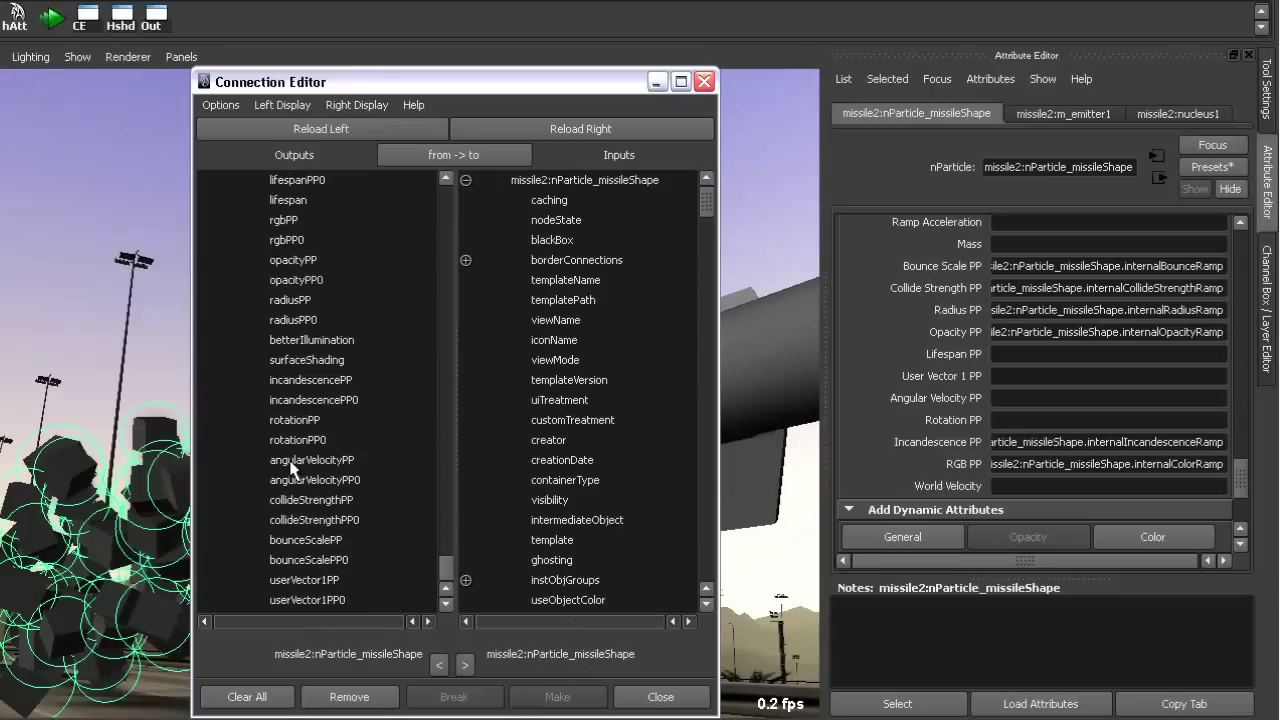
left_click(280, 420)
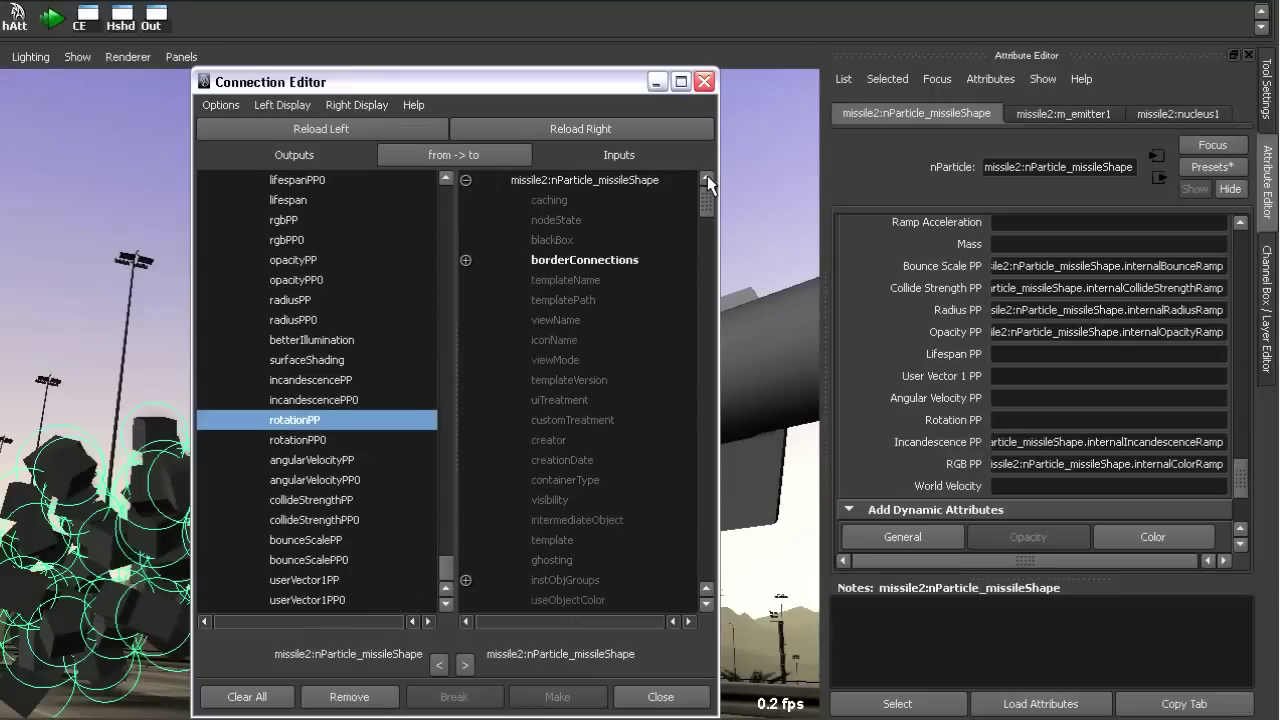
left_click_drag(707, 178, 688, 603)
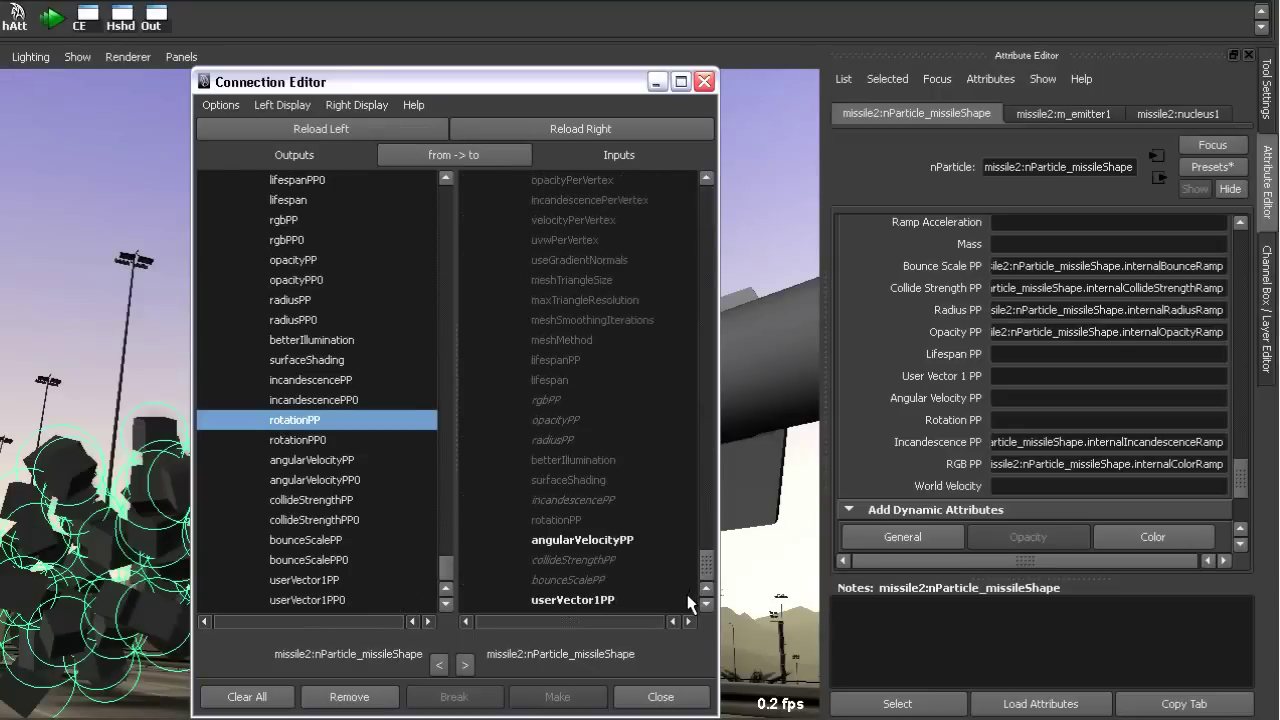
left_click(553, 602)
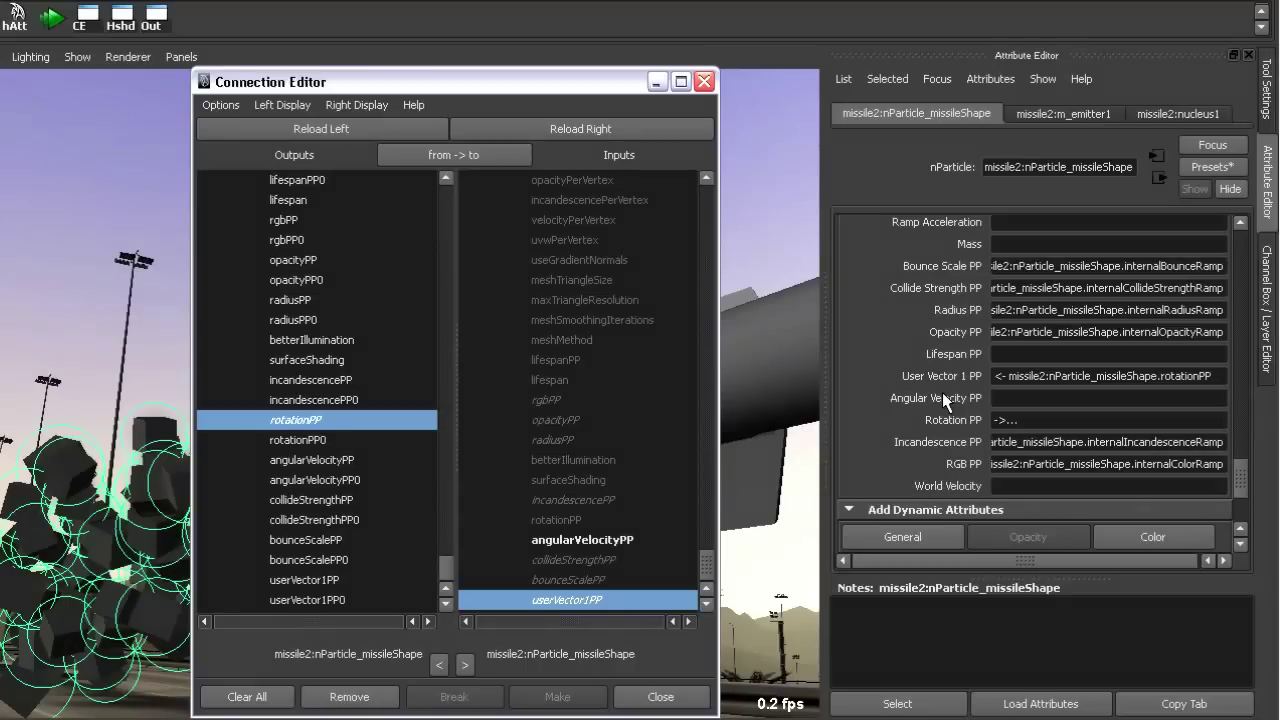
left_click(656, 696)
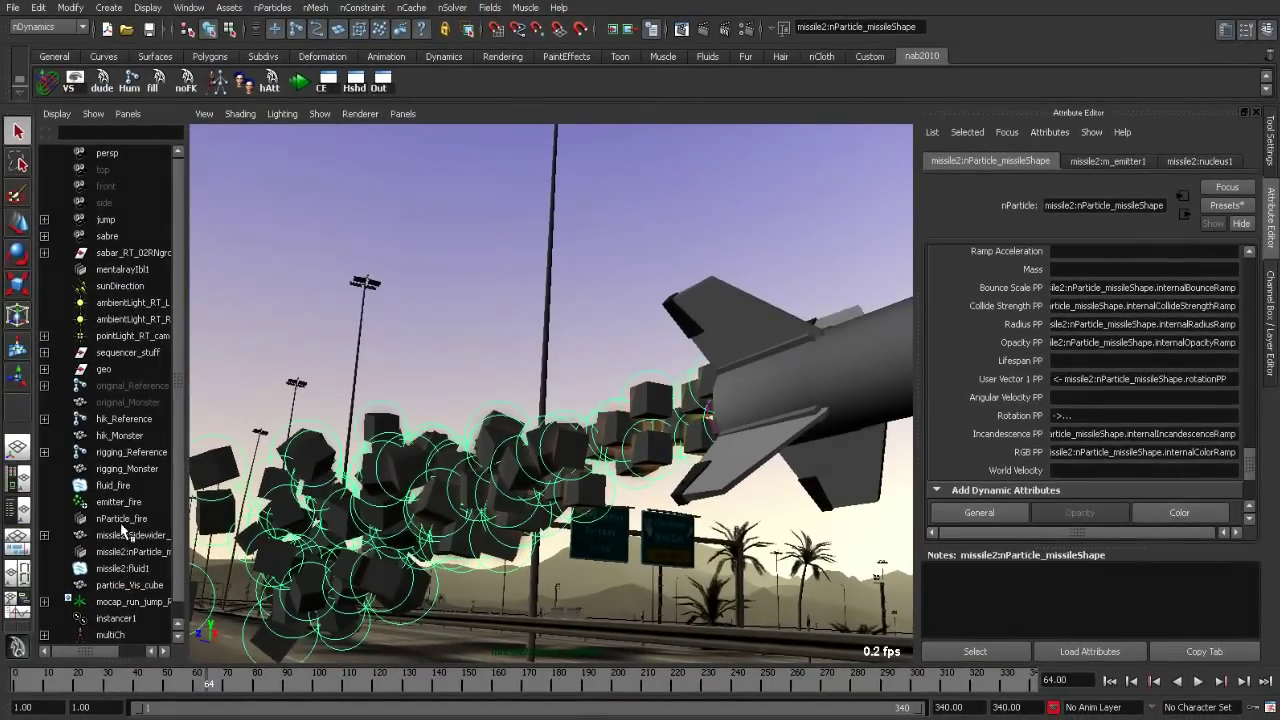
Select missile2:fluid1 and graph its input and output connections in the Hypershade.
left_click(109, 490)
left_click(122, 568)
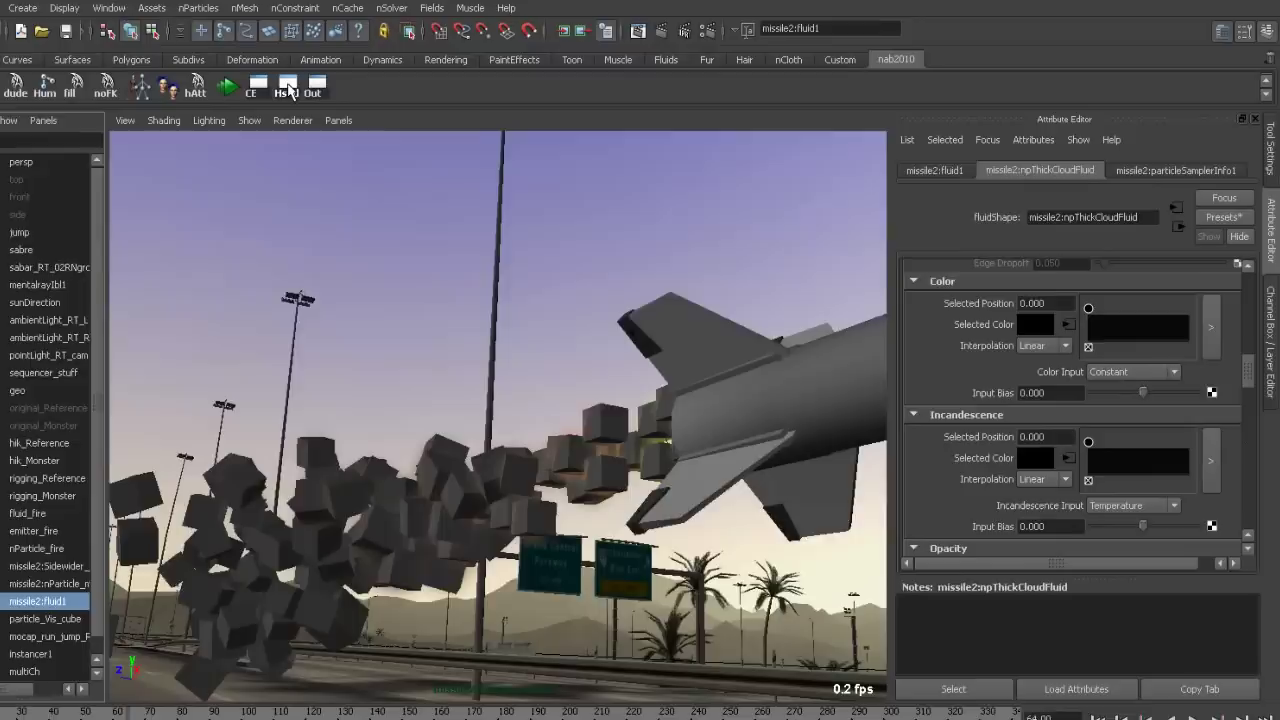
left_click(355, 82)
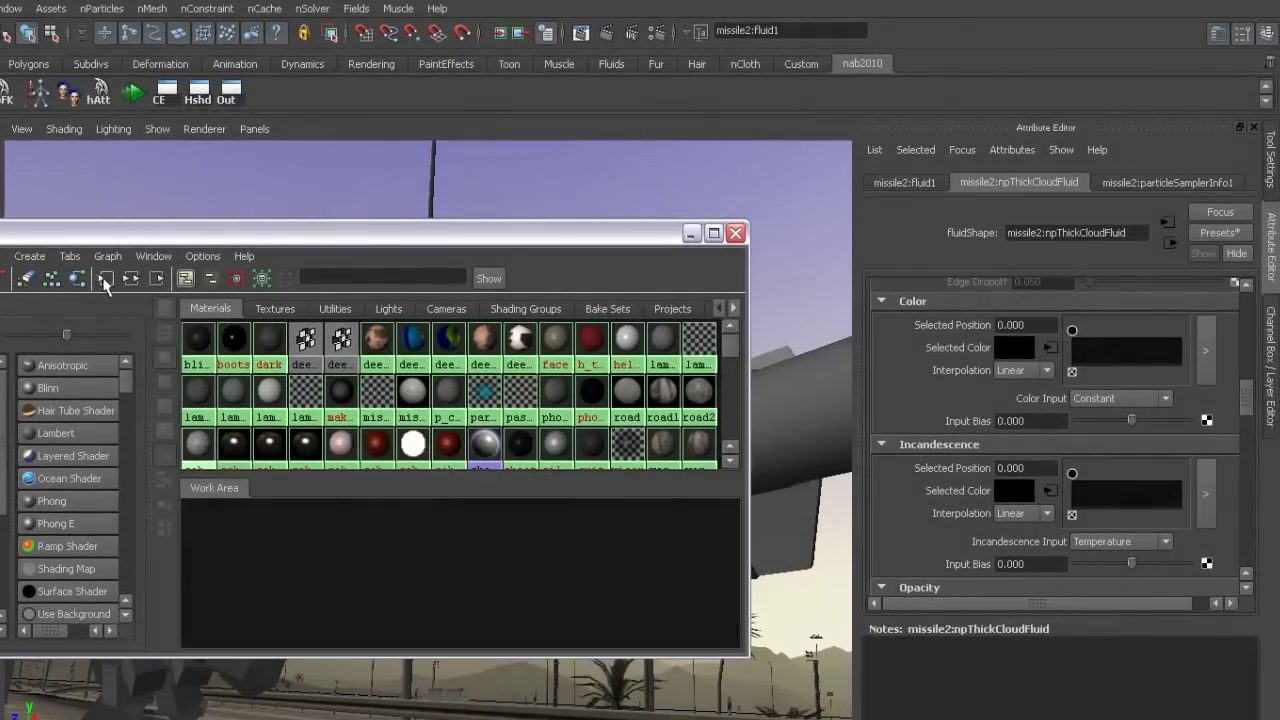
left_click(129, 278)
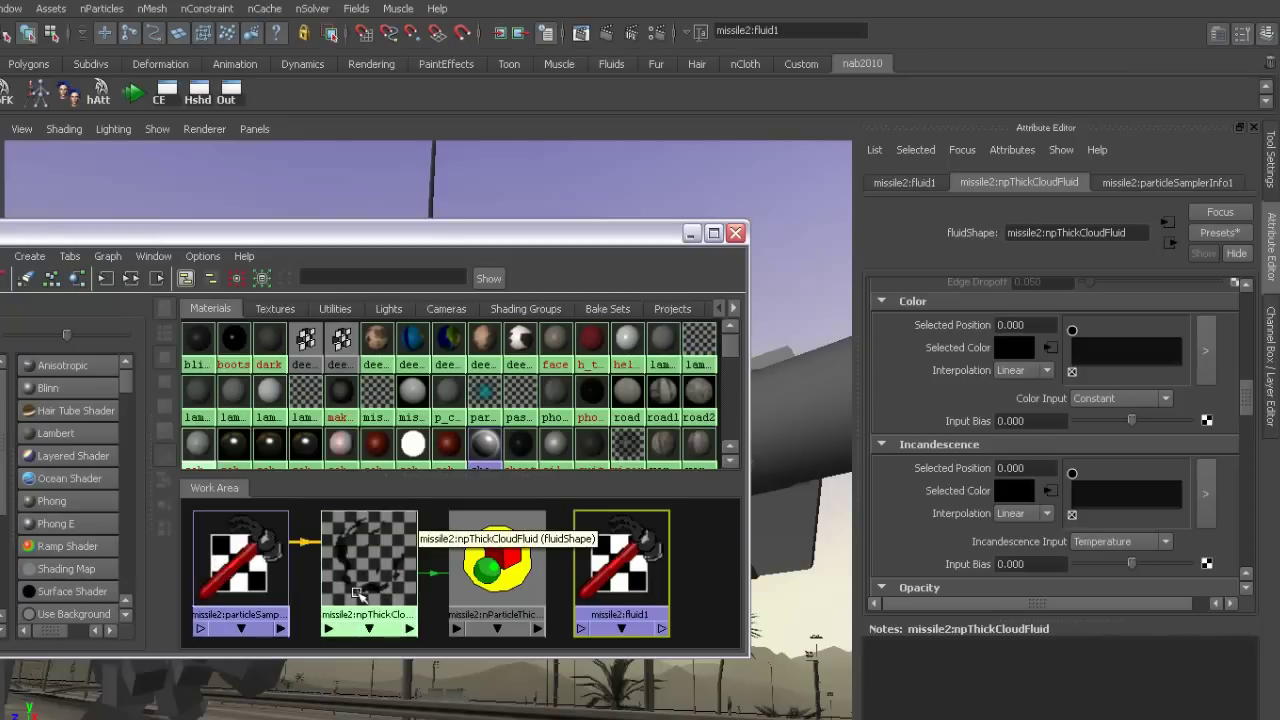
Select the npThickCloudFluid node and open the Connection Editor with particleSamplerInfo1 as its source.
left_click(303, 546)
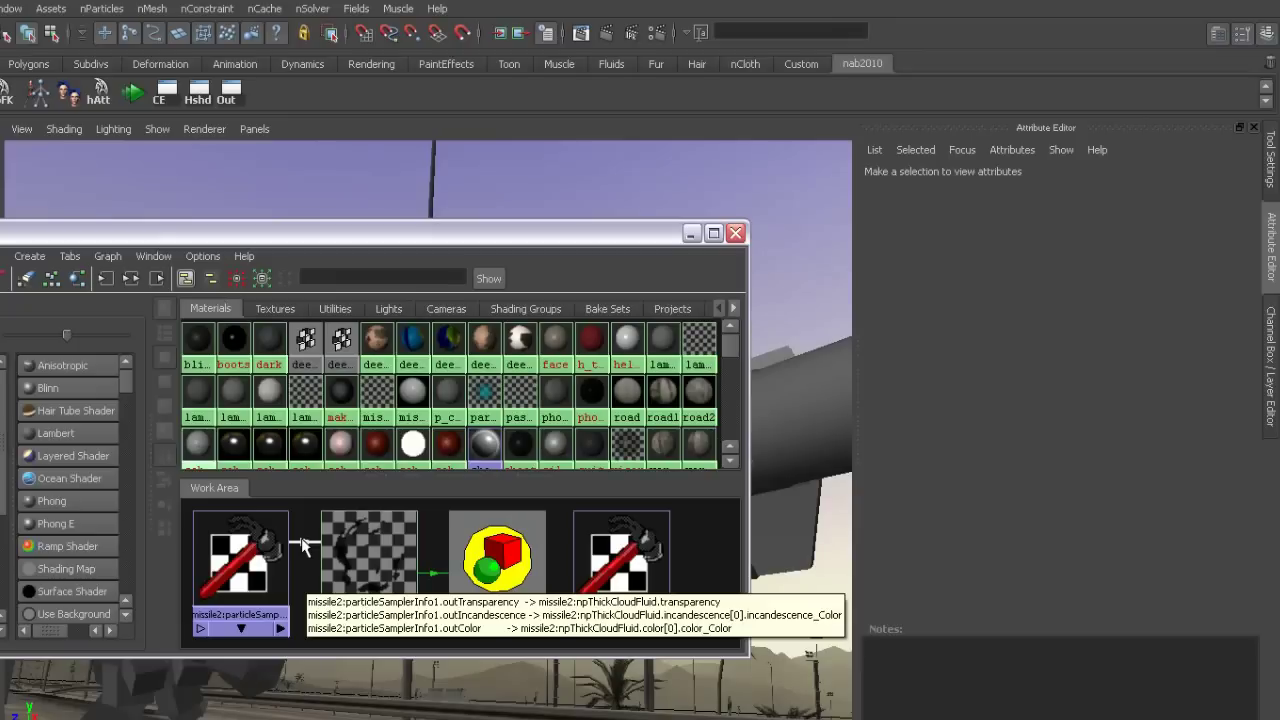
left_click(368, 568)
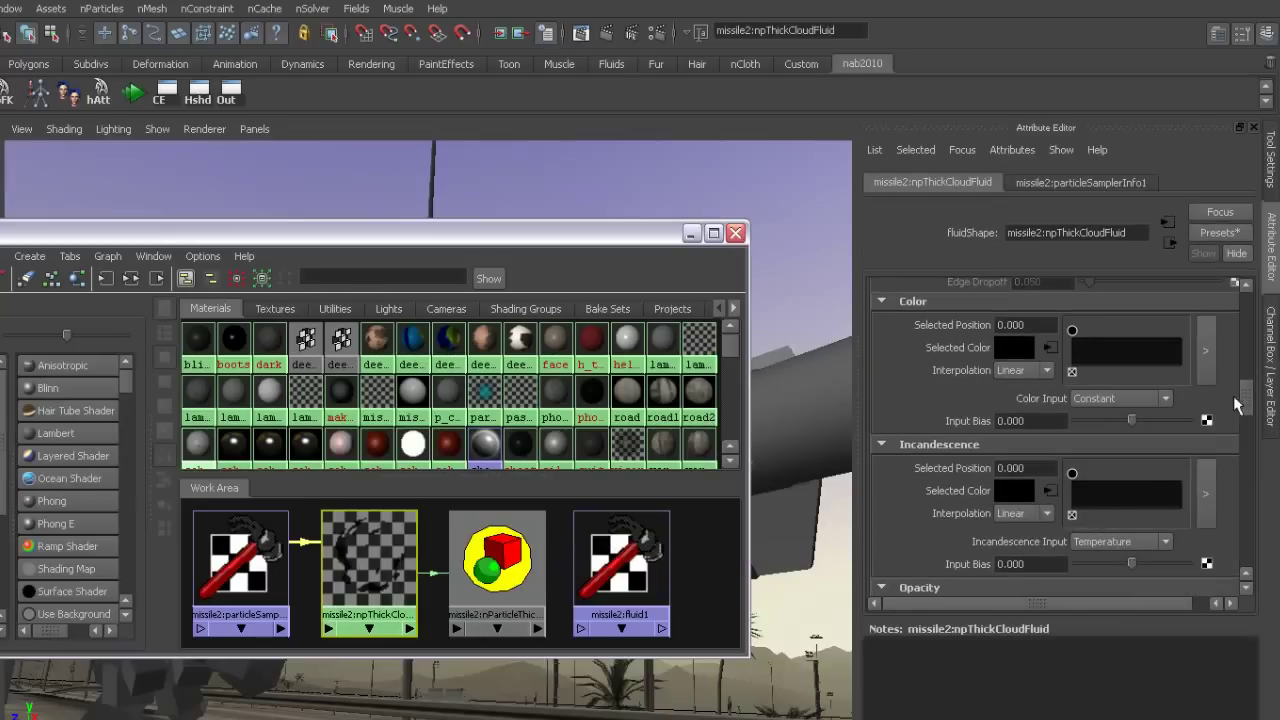
left_click_drag(1246, 405, 1248, 500)
middle_click_drag(255, 577, 952, 437)
Connect the sampler's userVector1PP output to the fluid's textureRotate input, then close the Connection Editor and Hypershade.
left_click_drag(502, 372, 504, 608)
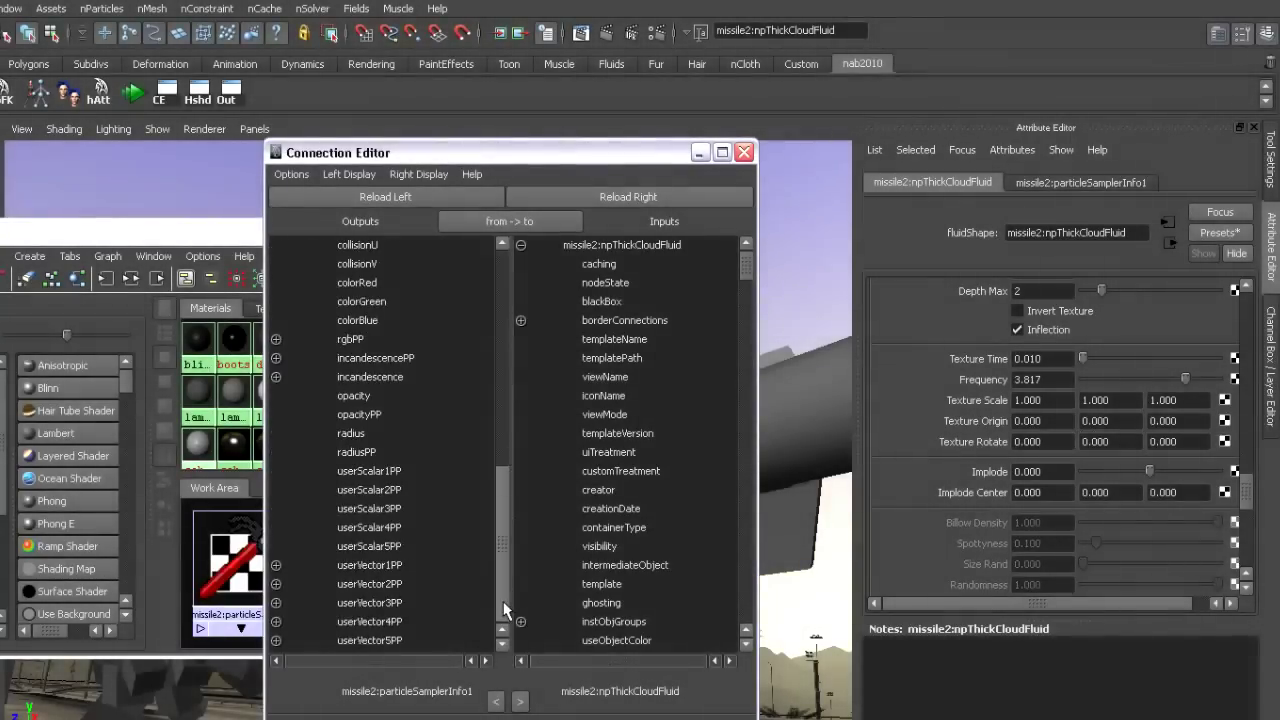
left_click(366, 566)
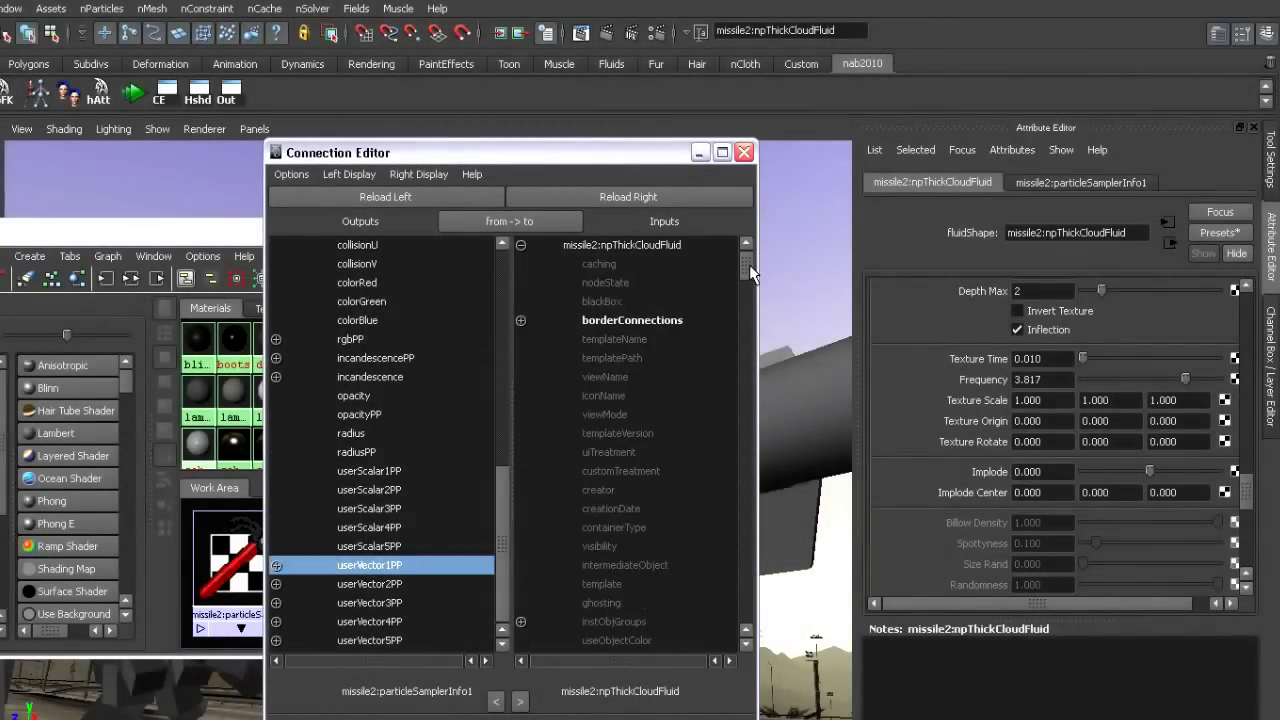
left_click_drag(752, 272, 733, 580)
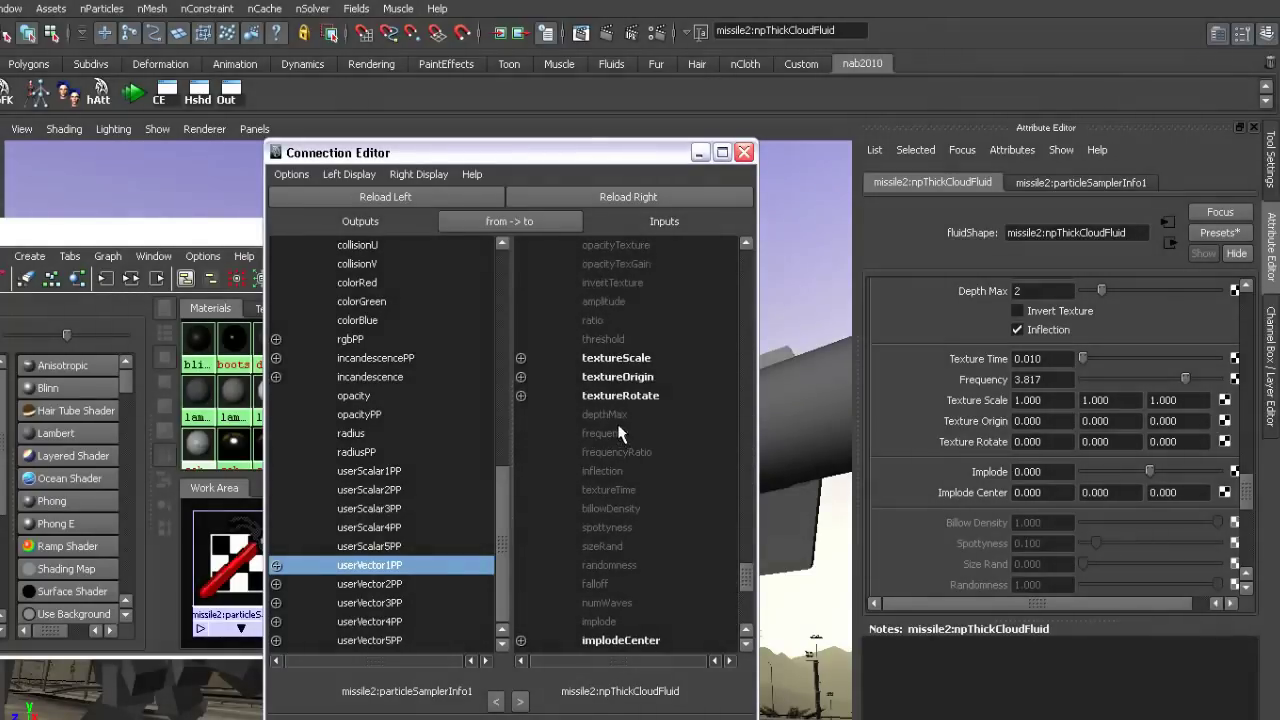
left_click(610, 396)
left_click(744, 152)
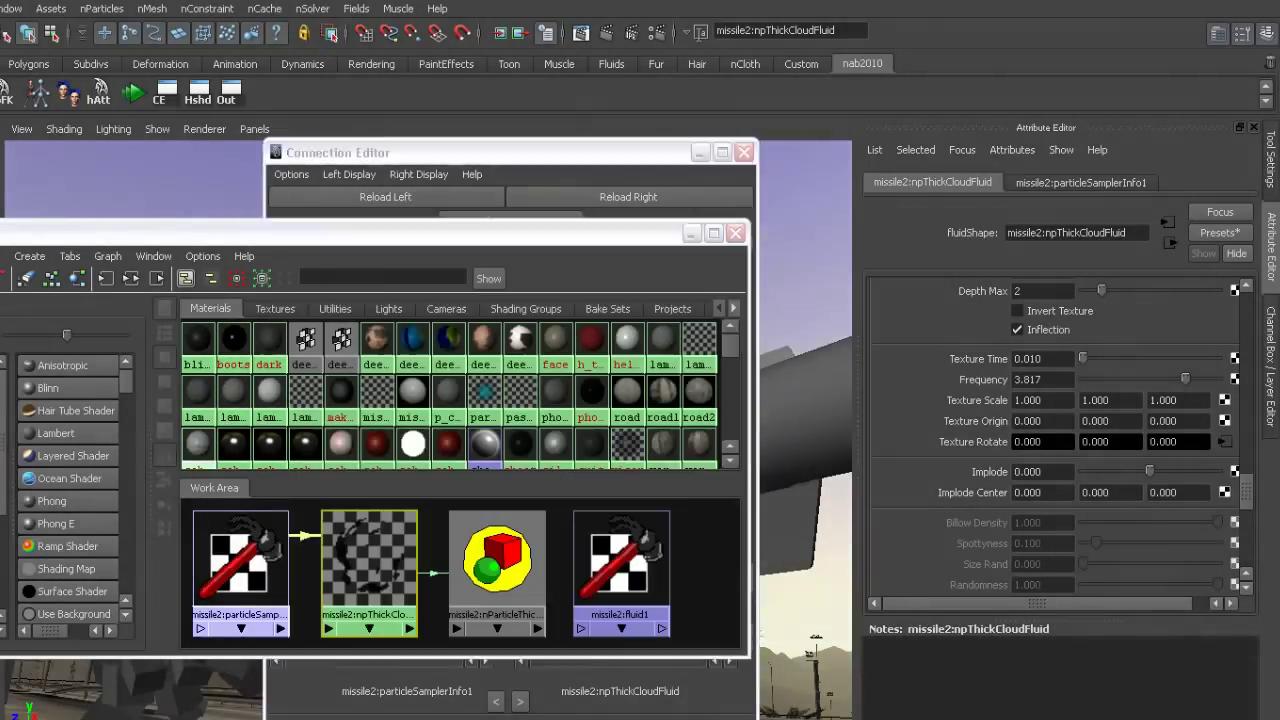
left_click(735, 233)
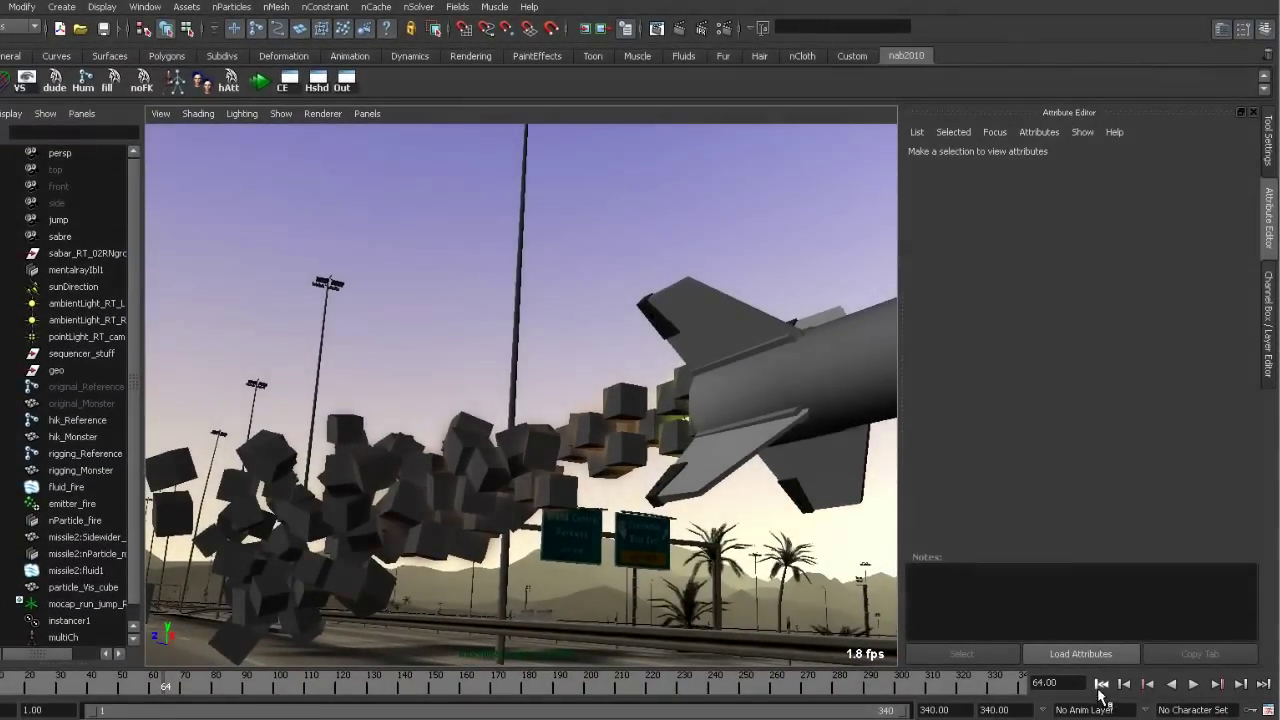
Replay the simulation from the start to frame 68, render that frame with mental ray, and close the render.
left_click(1101, 684)
left_click(1193, 684)
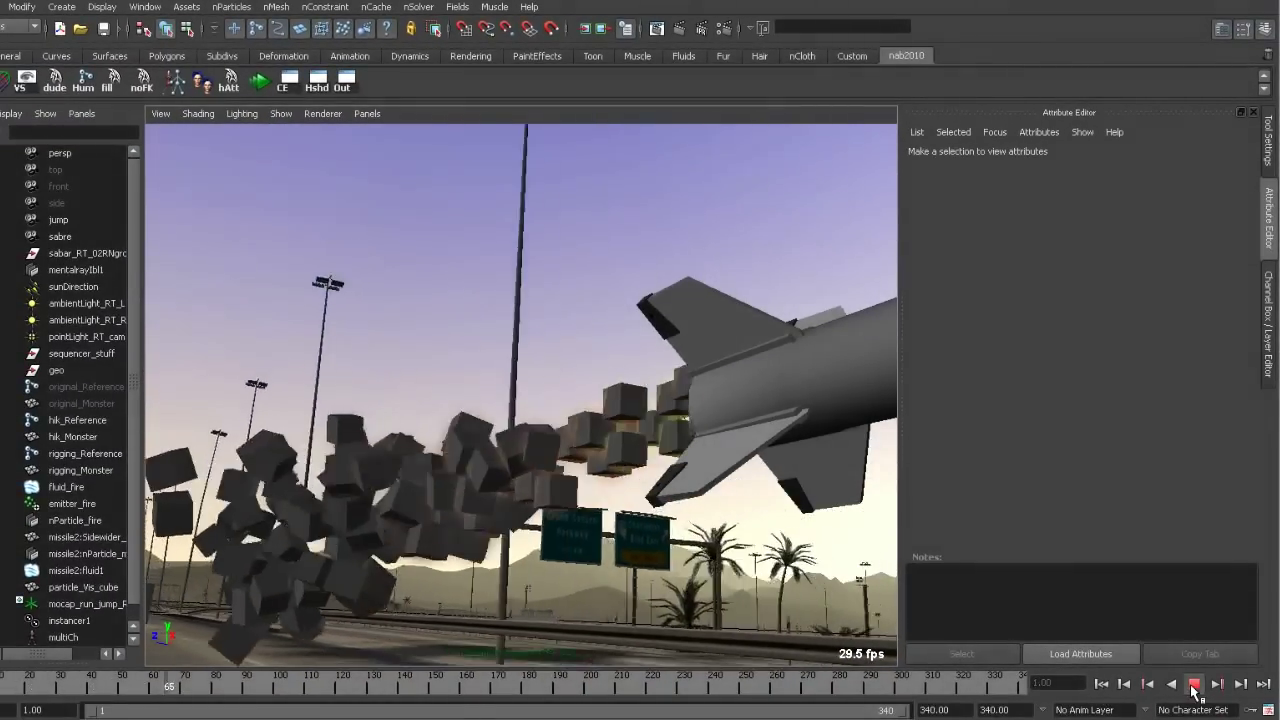
left_click(1193, 686)
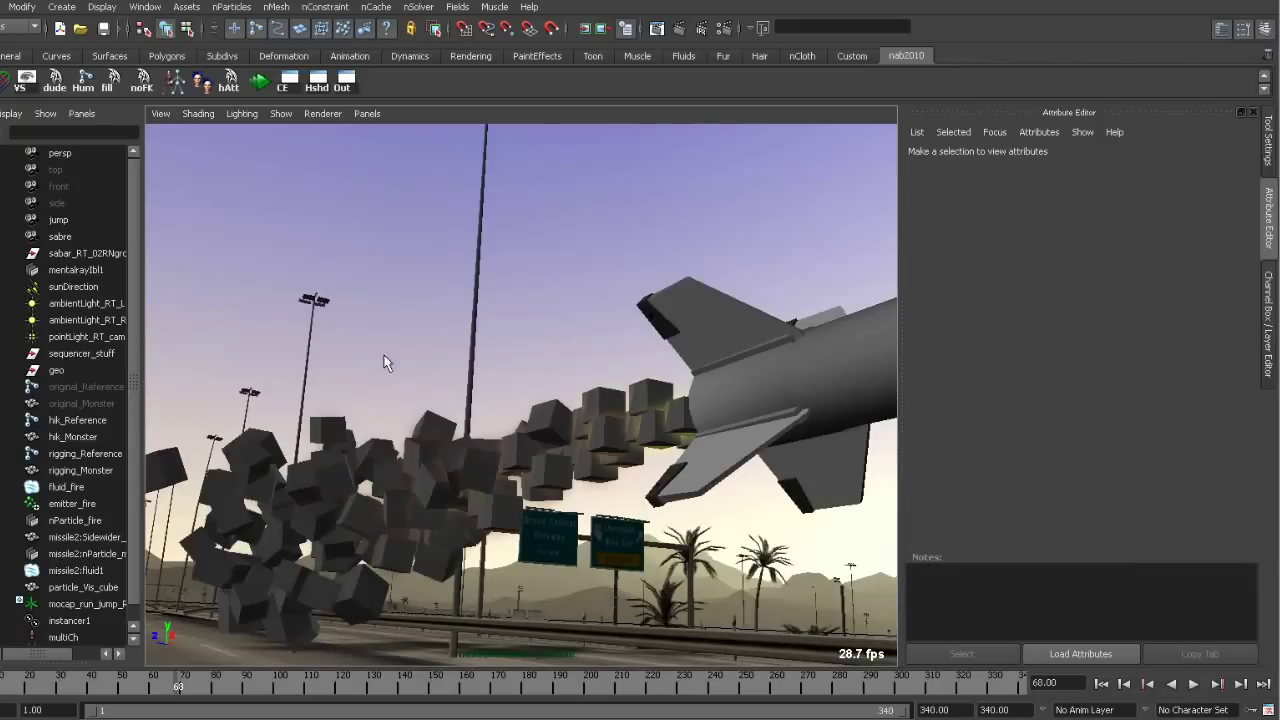
left_click(678, 28)
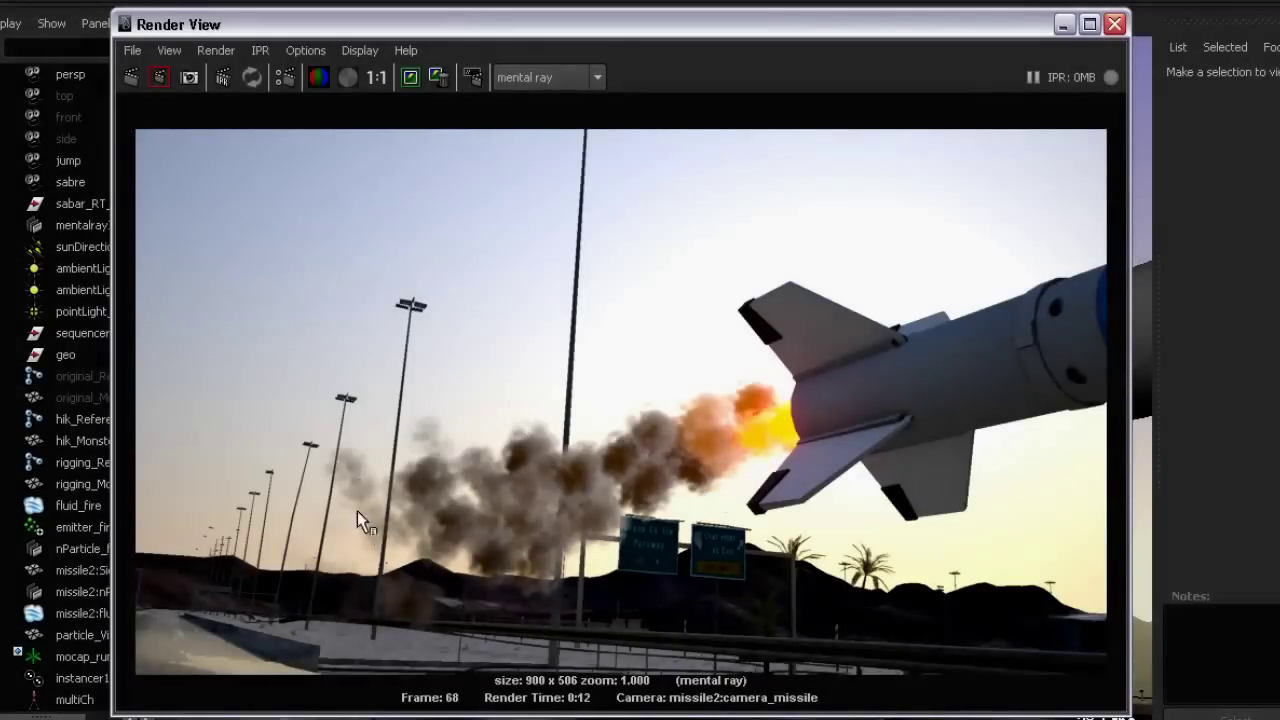
left_click(1118, 24)
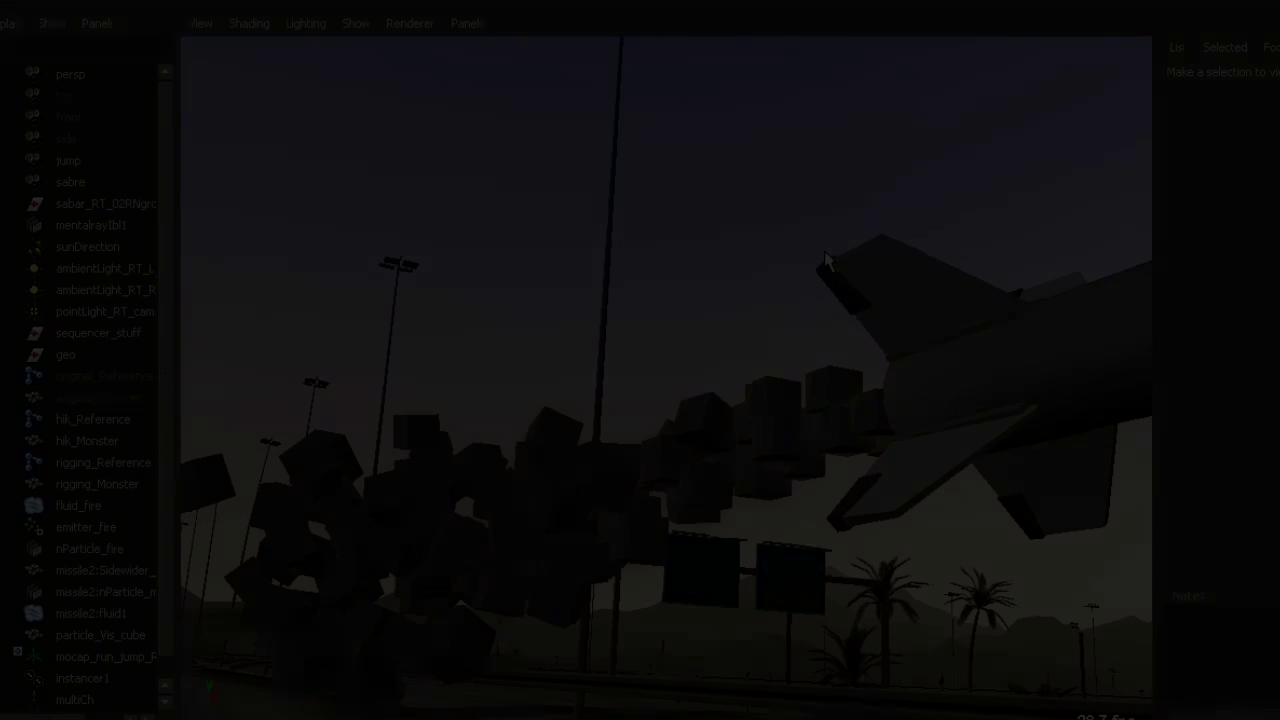